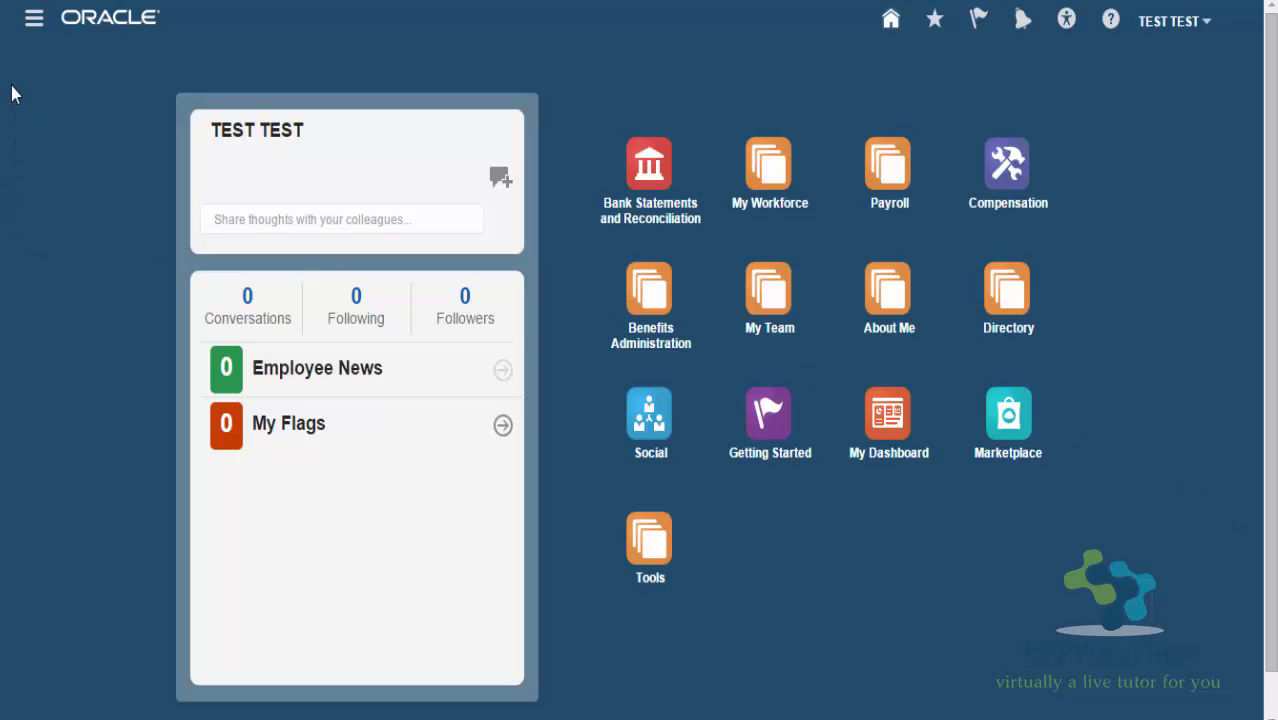
Open the Batch Loader task from the Payroll Administration work area
{"action": "left_click", "coordinate": [32, 20]}
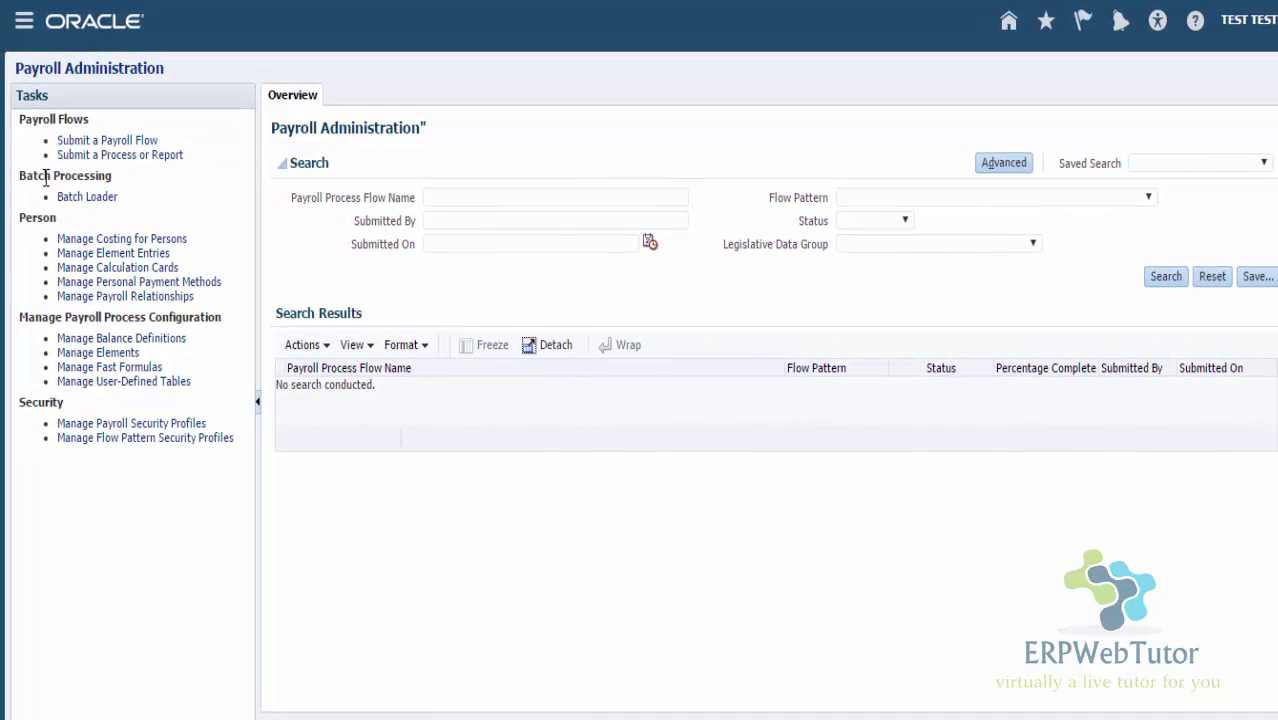
{"action": "left_click", "coordinate": [82, 198]}
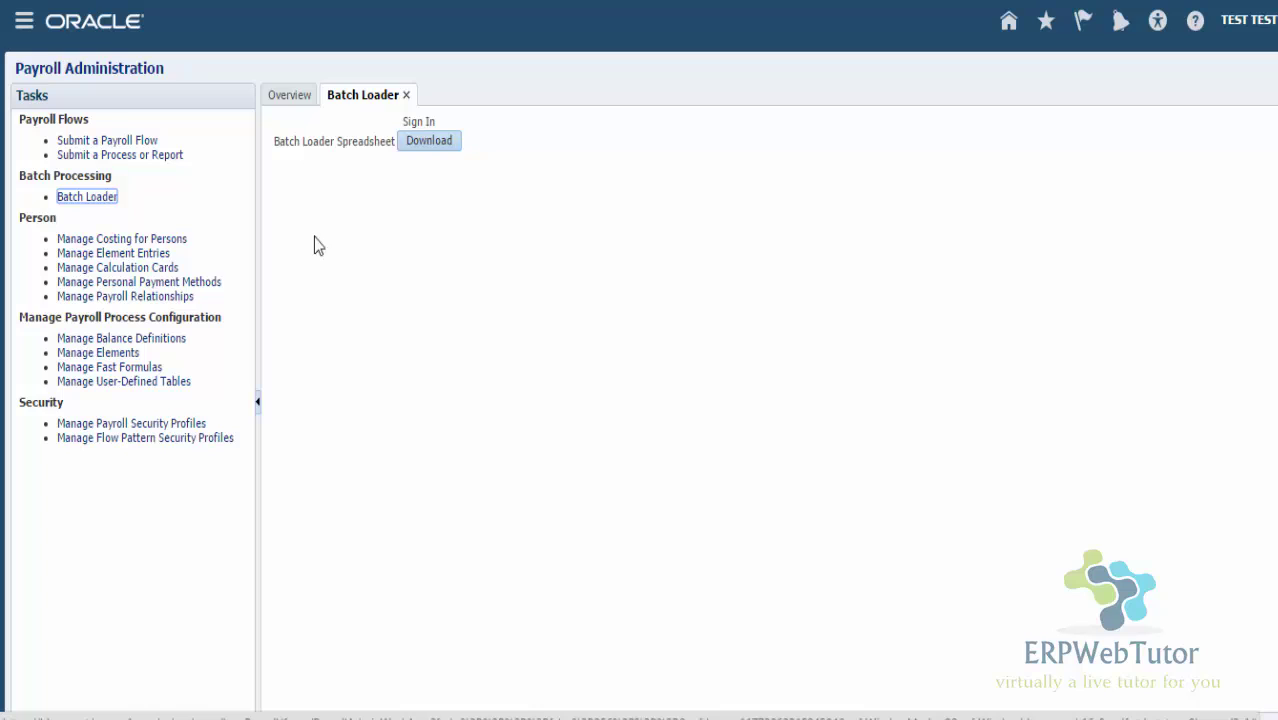
{"action": "left_click", "coordinate": [24, 28]}
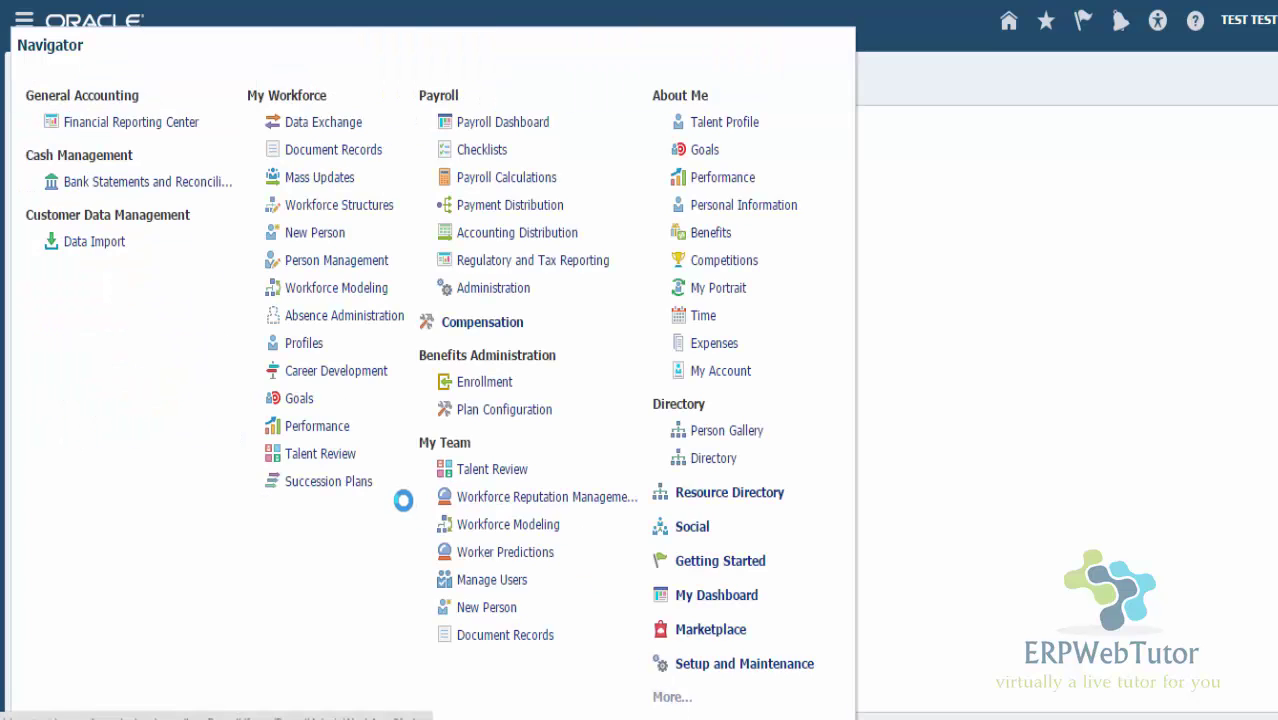
{"action": "mouse_move", "coordinate": [251, 374]}
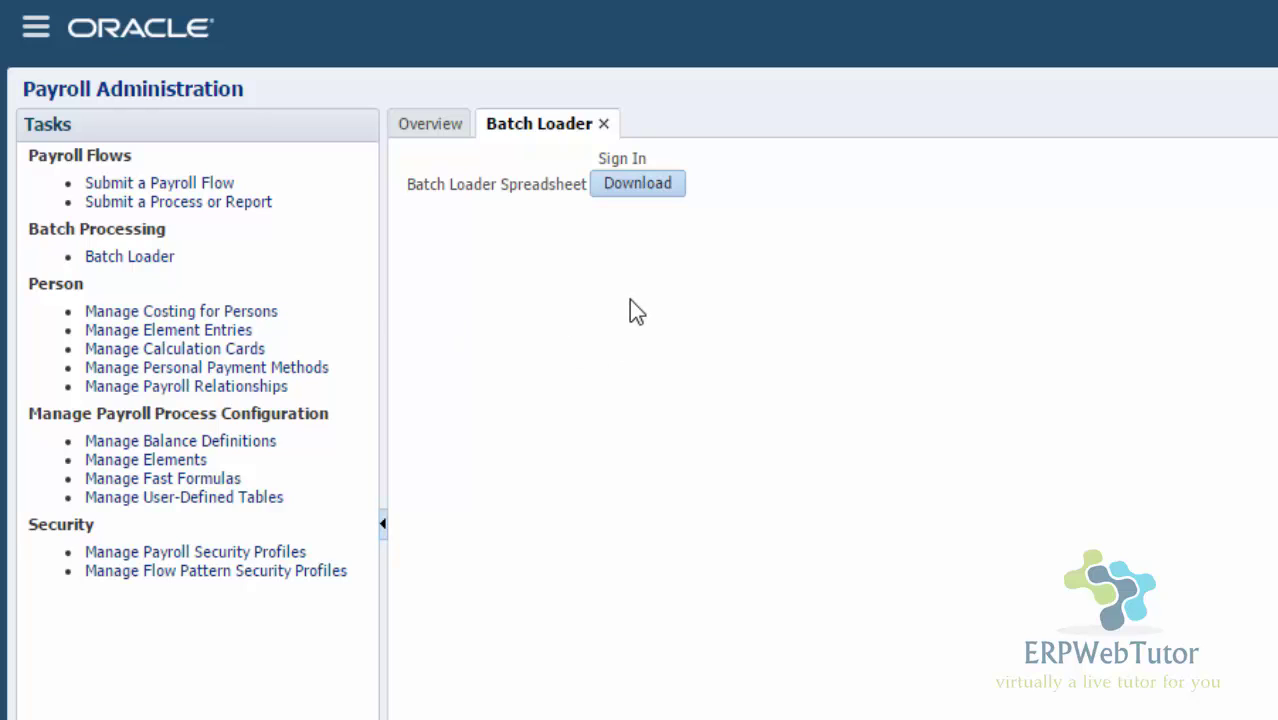
Download the Batch Loader Spreadsheet workbook
{"action": "left_click", "coordinate": [640, 184]}
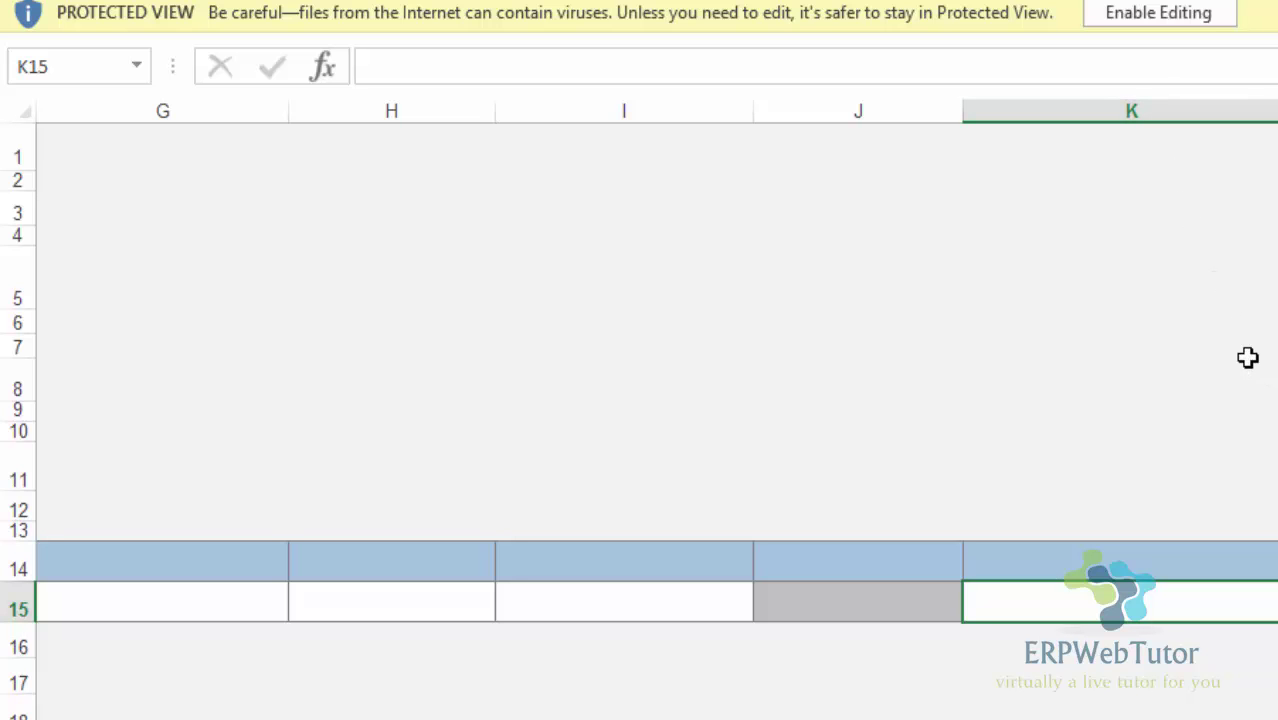
Enable editing in the Batch Loader workbook, sign in with your user ID and password, and dismiss the version warning
{"action": "left_click", "coordinate": [1158, 12]}
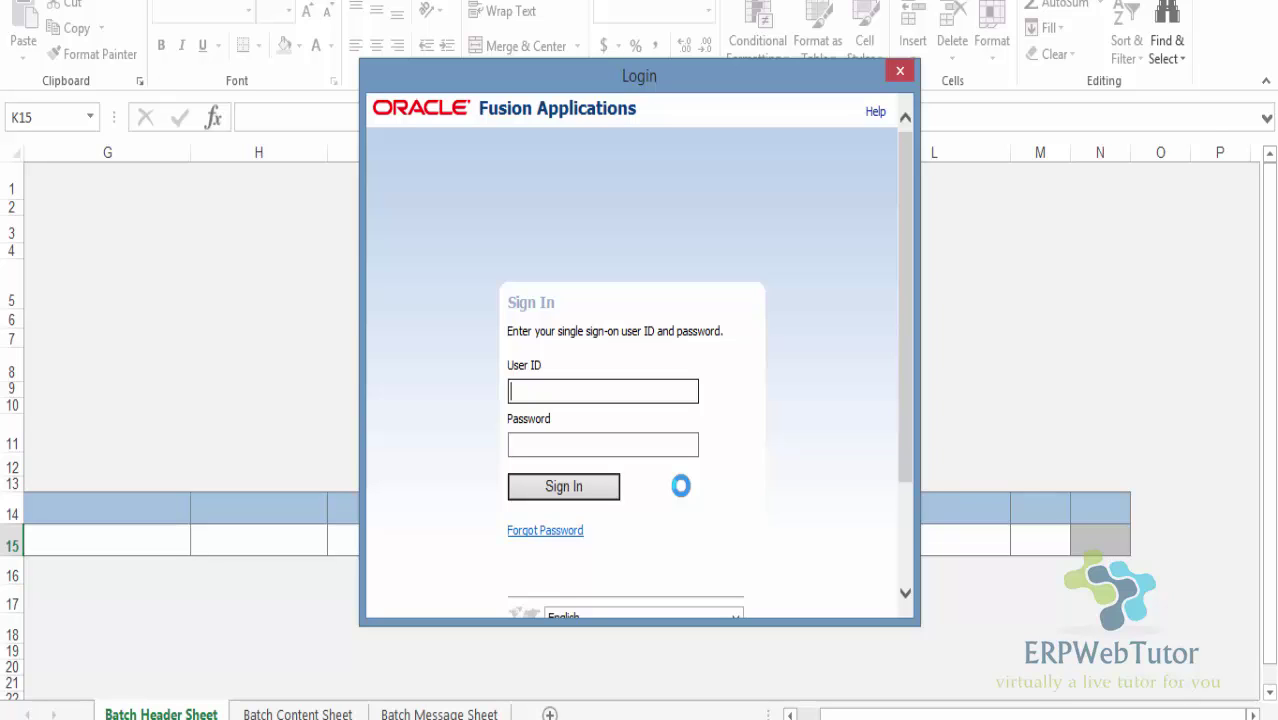
{"action": "type", "text": "demohr"}
{"action": "key", "text": "Tab"}
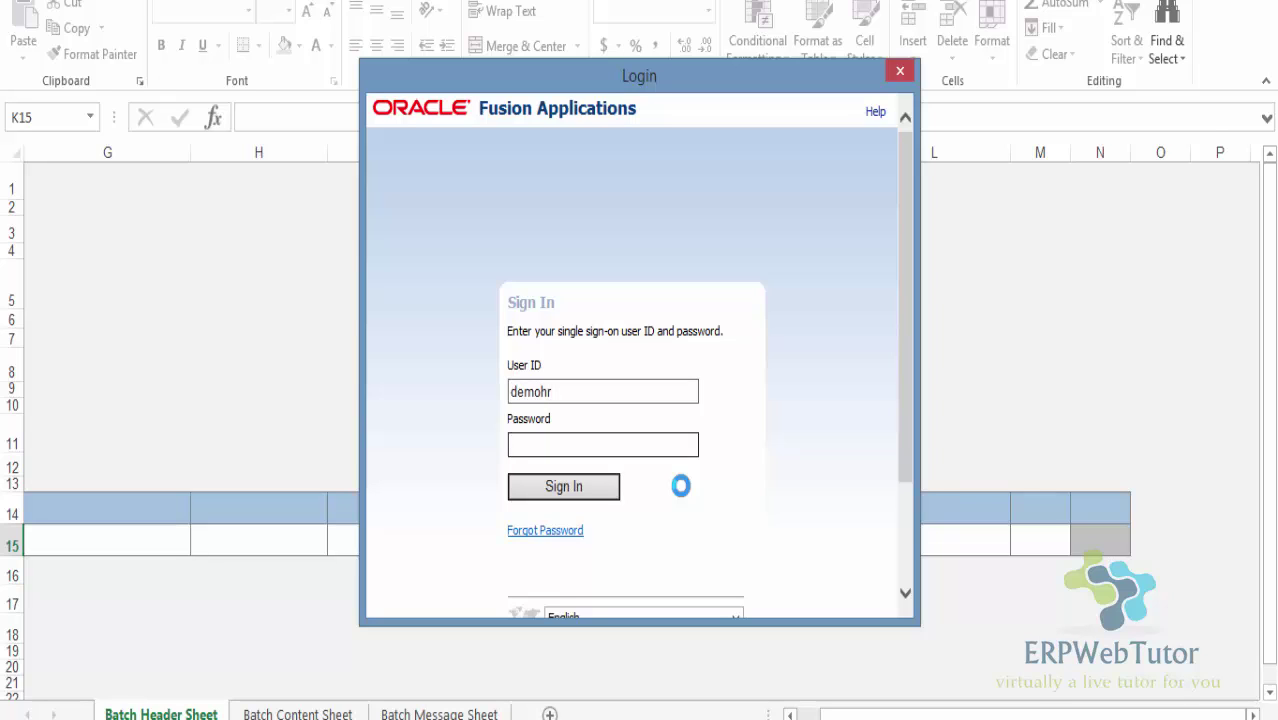
{"action": "type", "text": "********"}
{"action": "key", "text": "Return"}
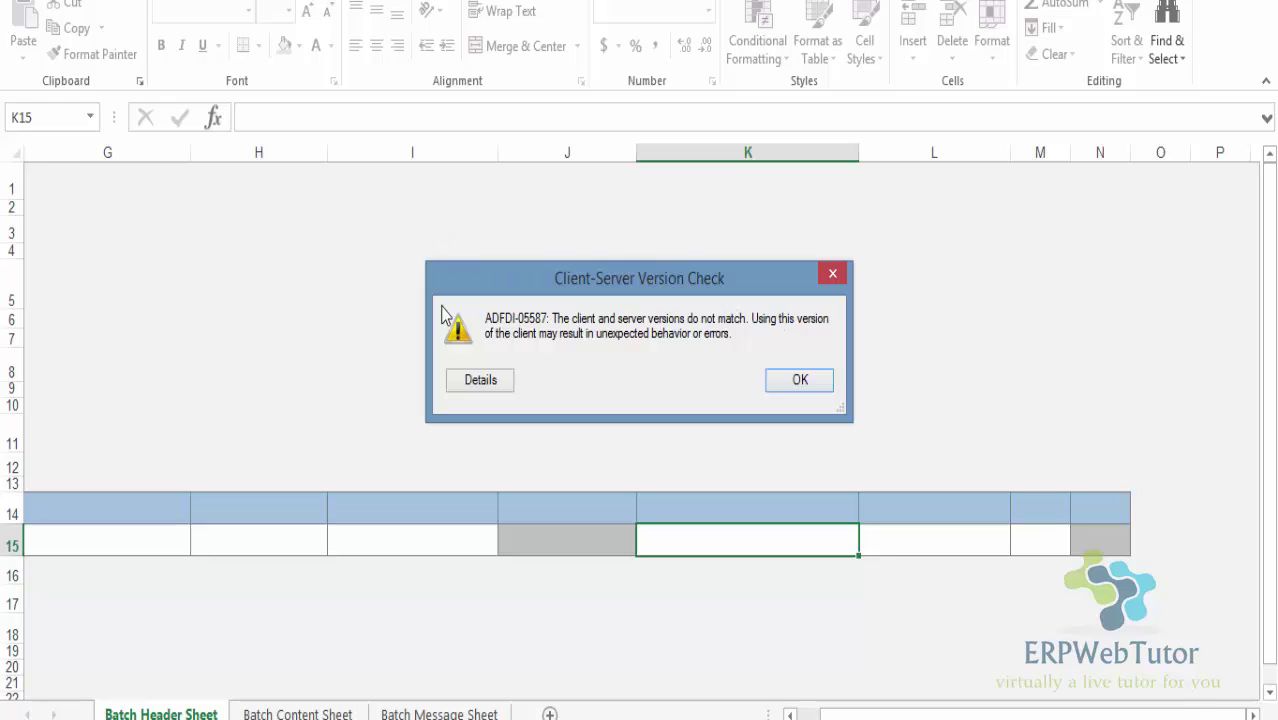
{"action": "left_click", "coordinate": [785, 391]}
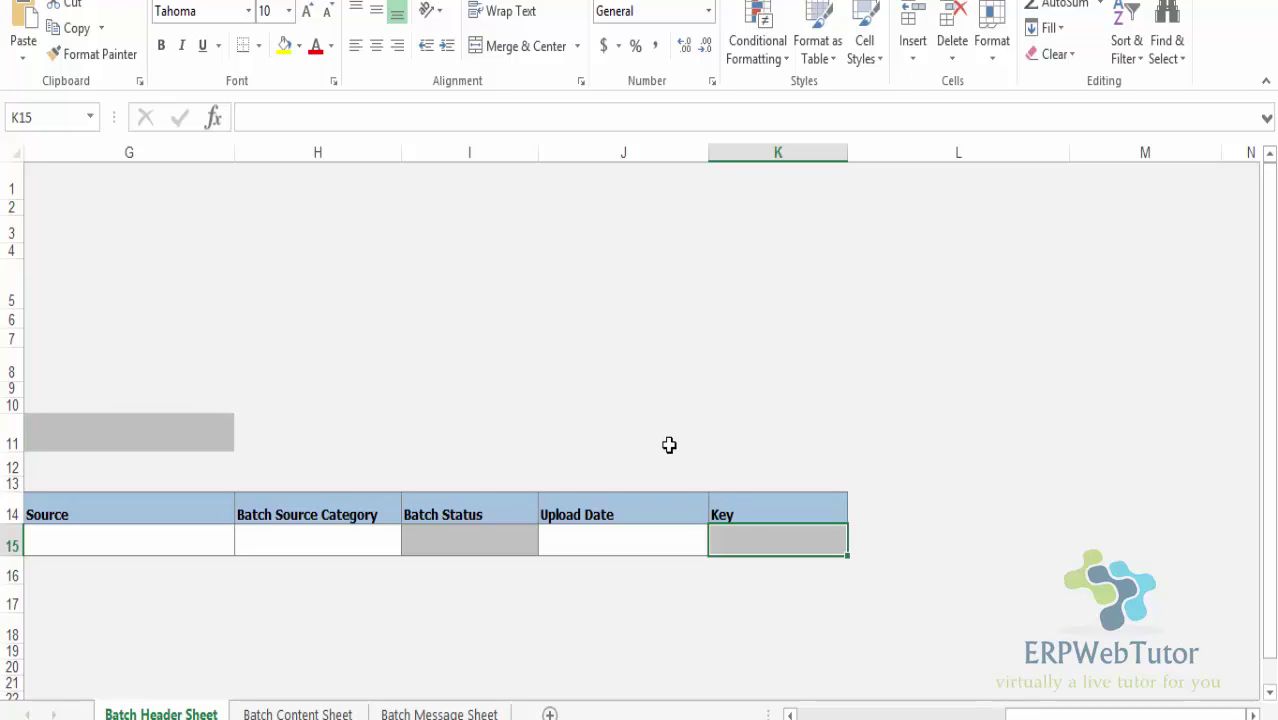
{"action": "left_click_drag", "start_coordinate": [1120, 714], "coordinate": [960, 714]}
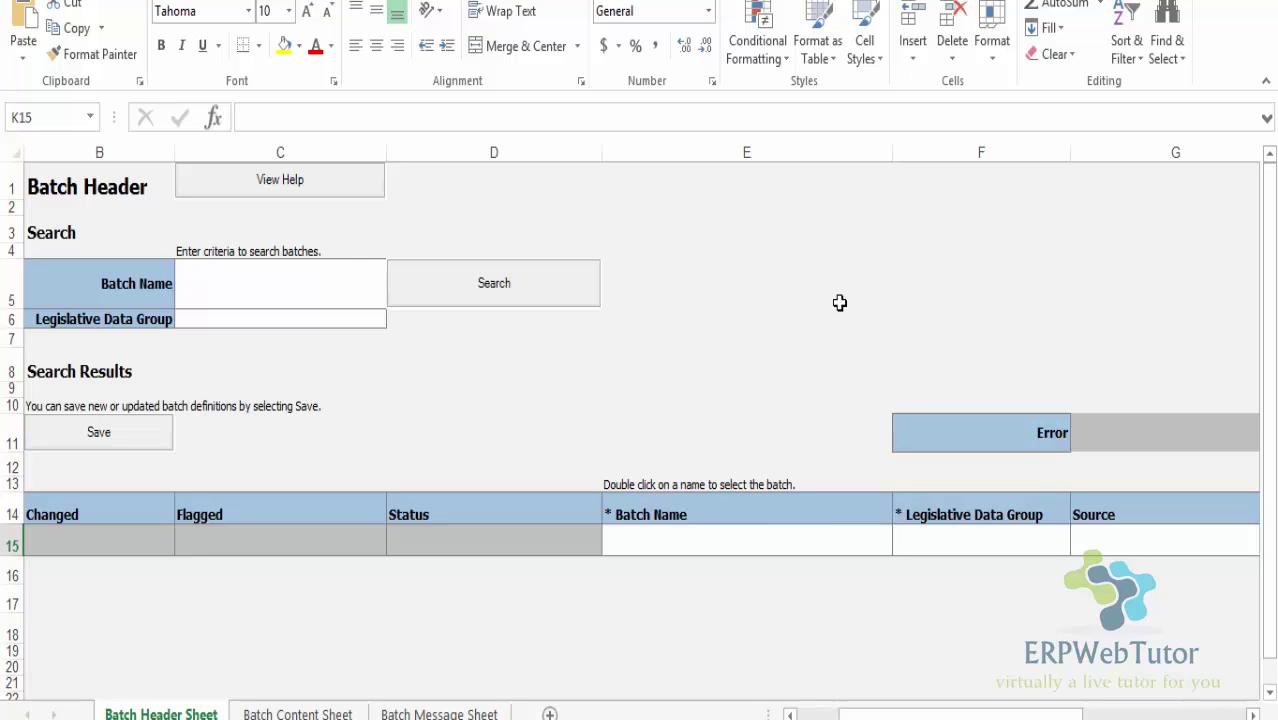
Enter batch 'Demo Batch' for the United States Legislative Data Group and save it
{"action": "left_click", "coordinate": [741, 544]}
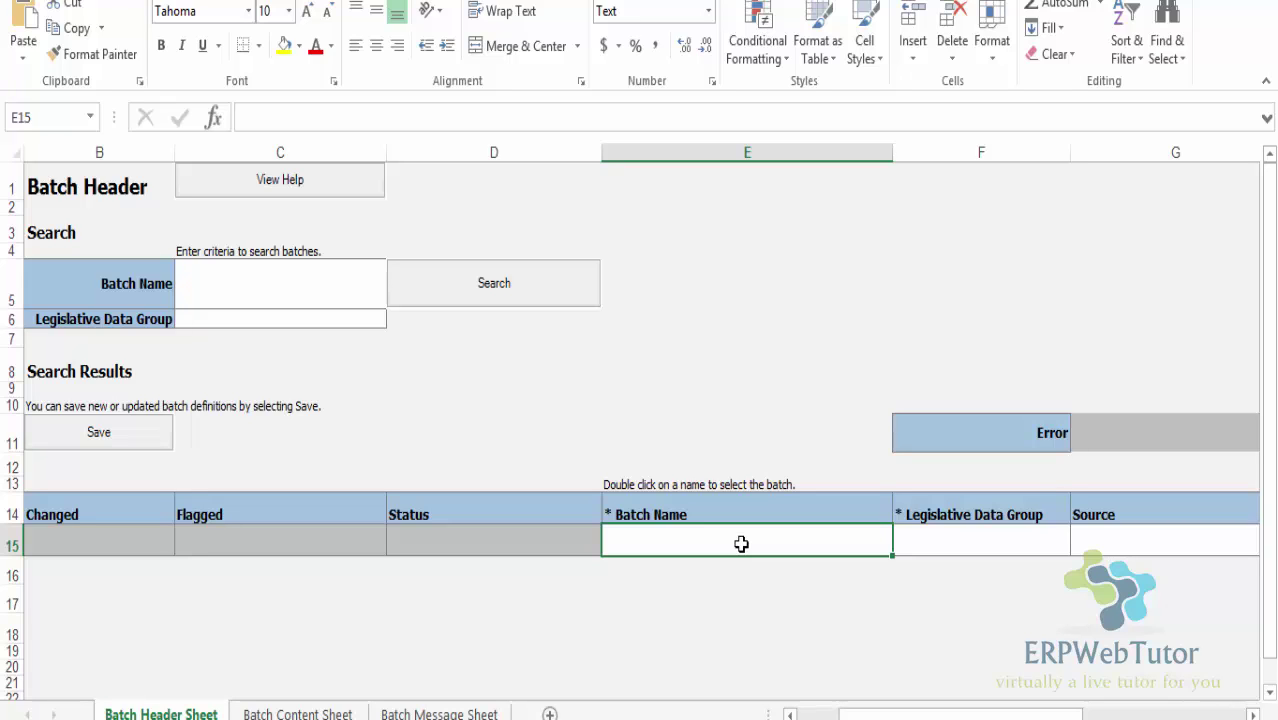
{"action": "type", "text": "Demo B"}
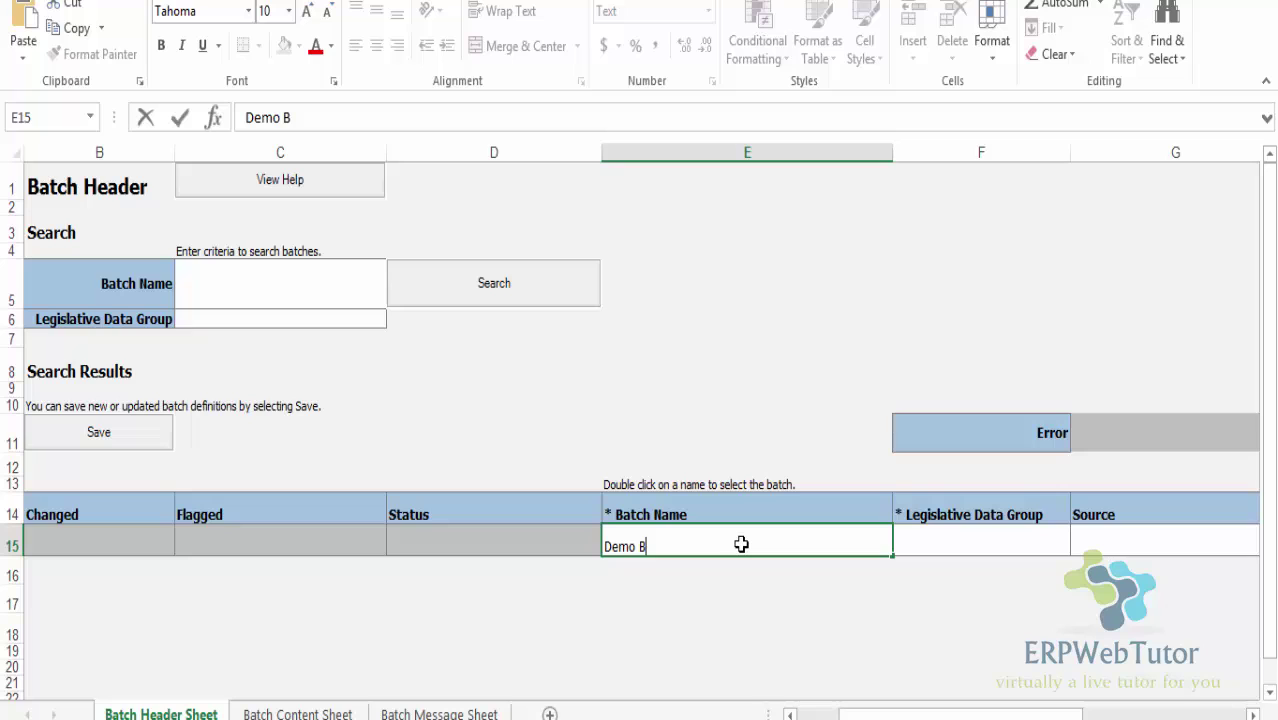
{"action": "type", "text": "atch"}
{"action": "key", "text": "Tab"}
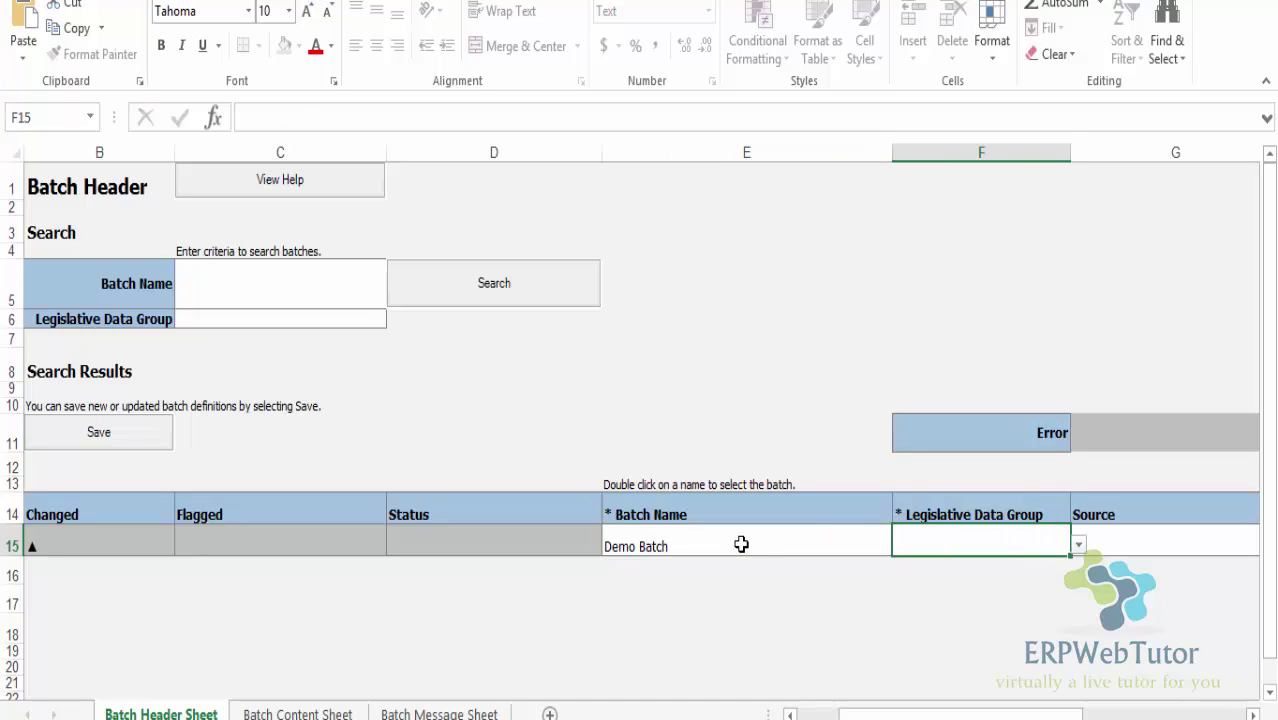
{"action": "left_click", "coordinate": [1078, 545]}
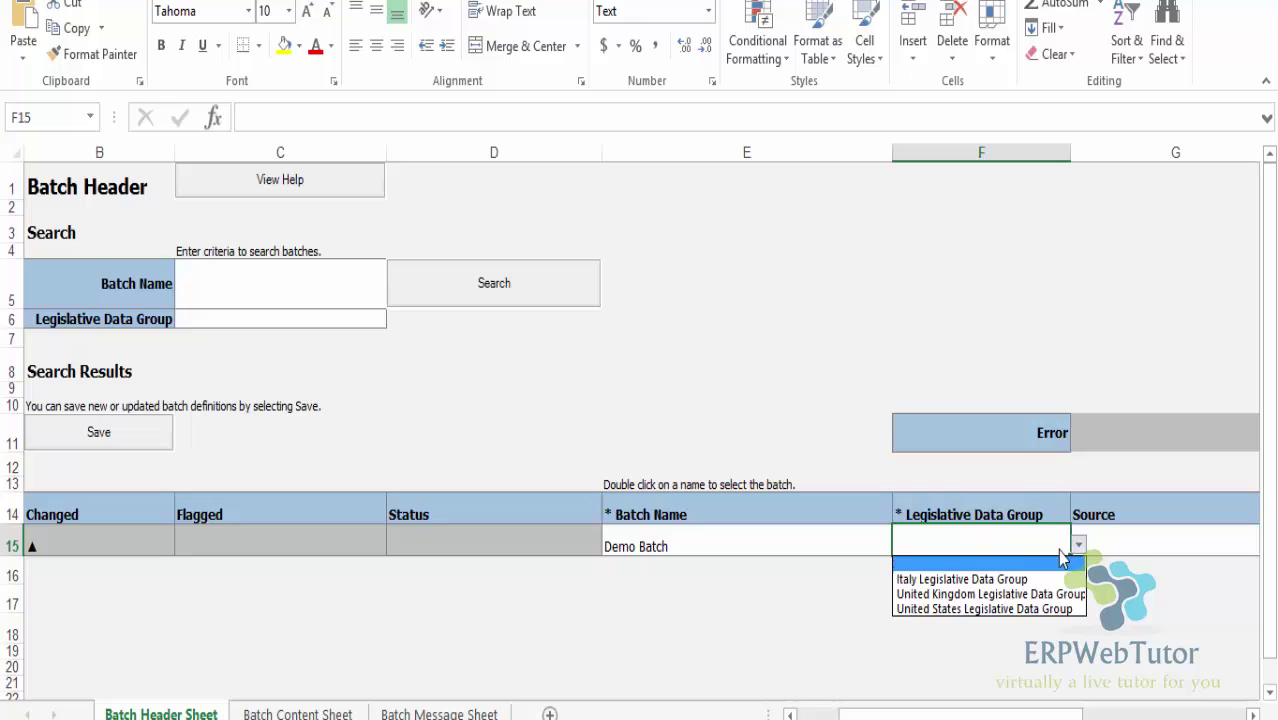
{"action": "left_click", "coordinate": [967, 609]}
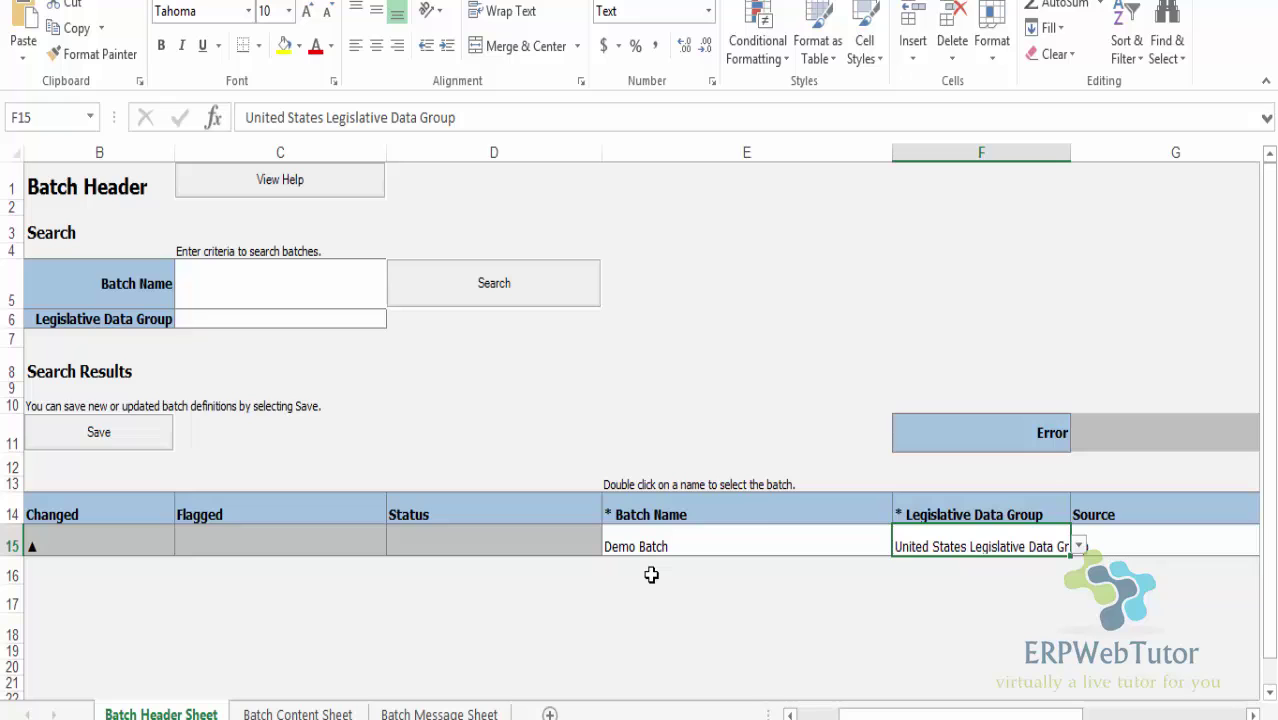
{"action": "left_click", "coordinate": [112, 432]}
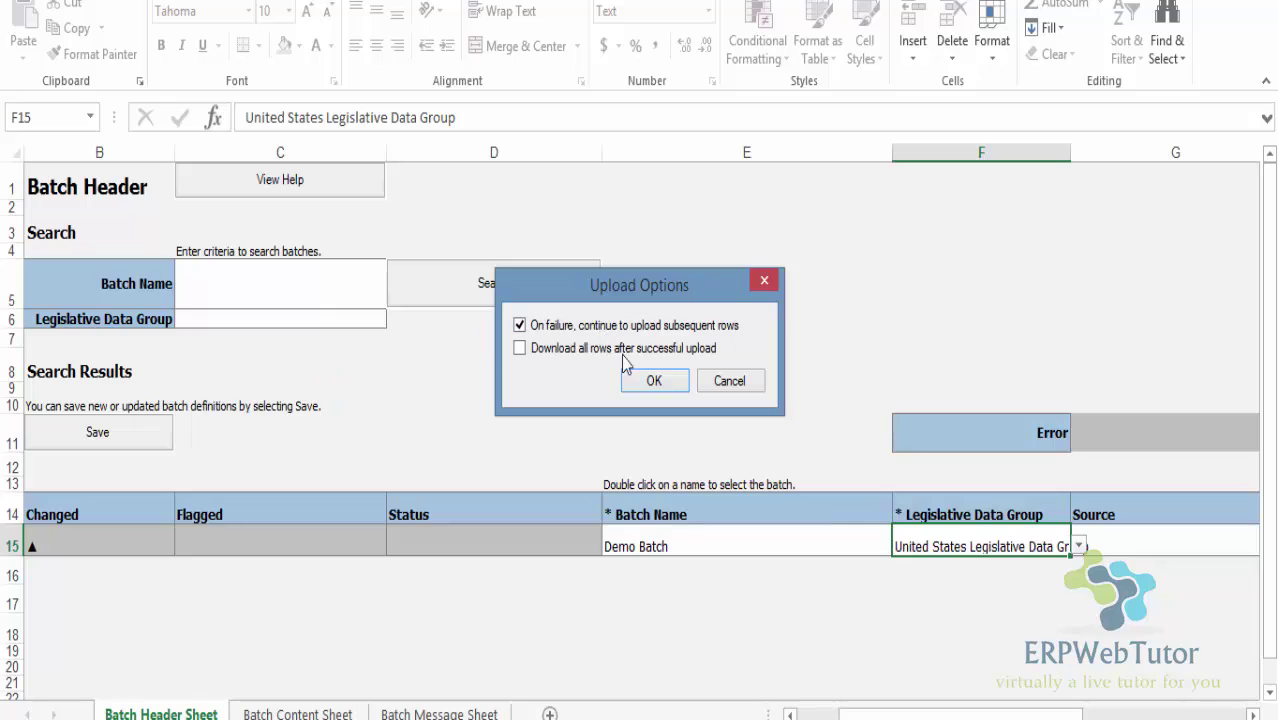
Confirm the upload options so Demo Batch uploads as 'Row inserted successfully'
{"action": "left_click", "coordinate": [662, 380]}
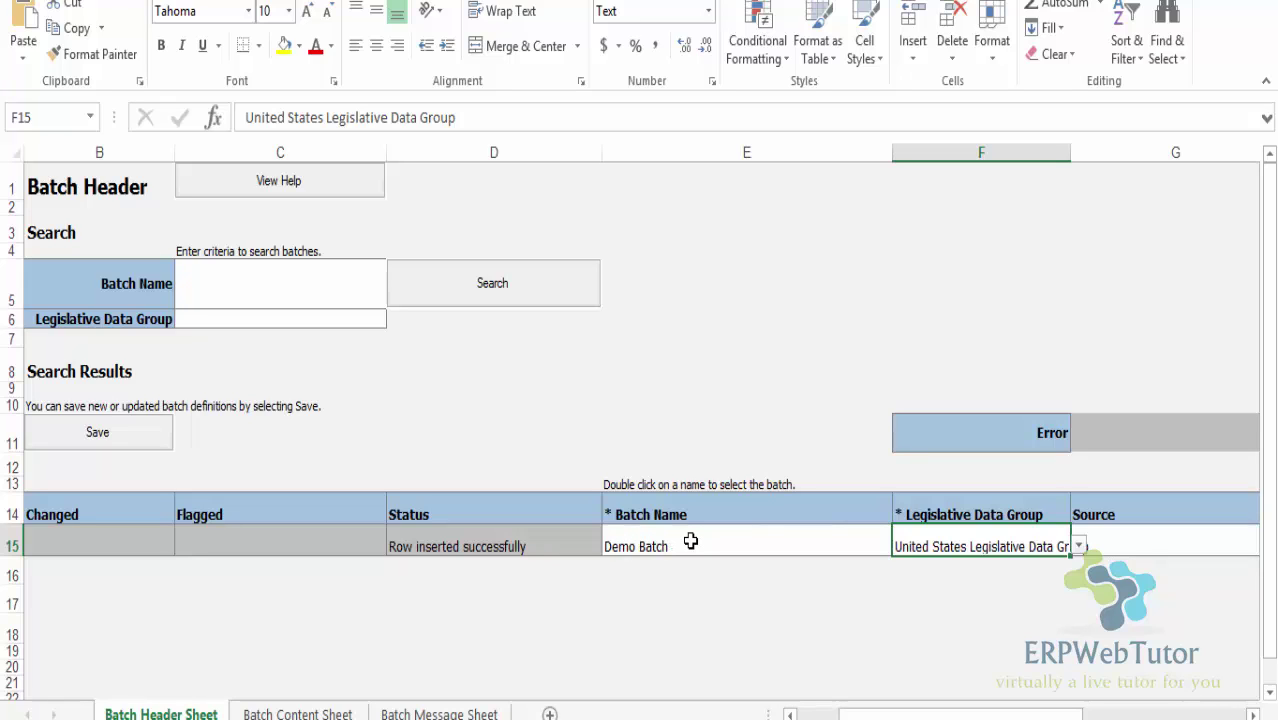
Select Demo Batch and switch to the Batch Content Sheet
{"action": "double_click", "coordinate": [690, 541]}
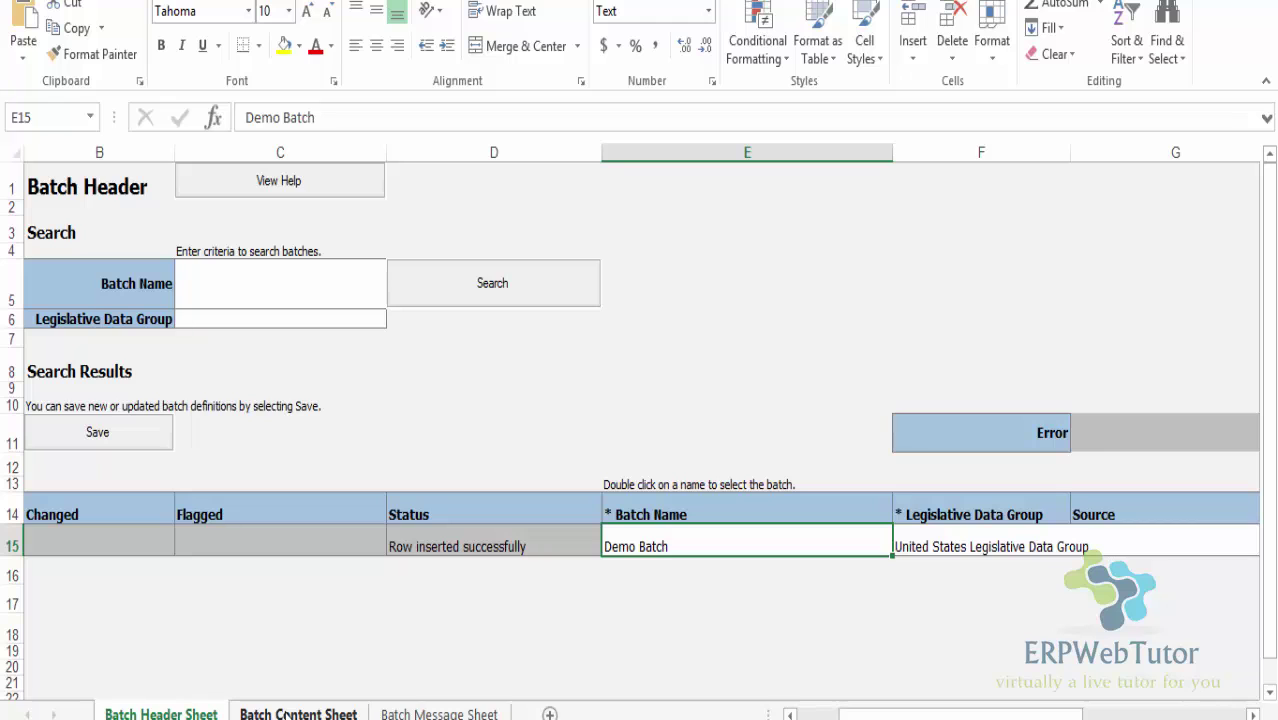
{"action": "left_click", "coordinate": [286, 713]}
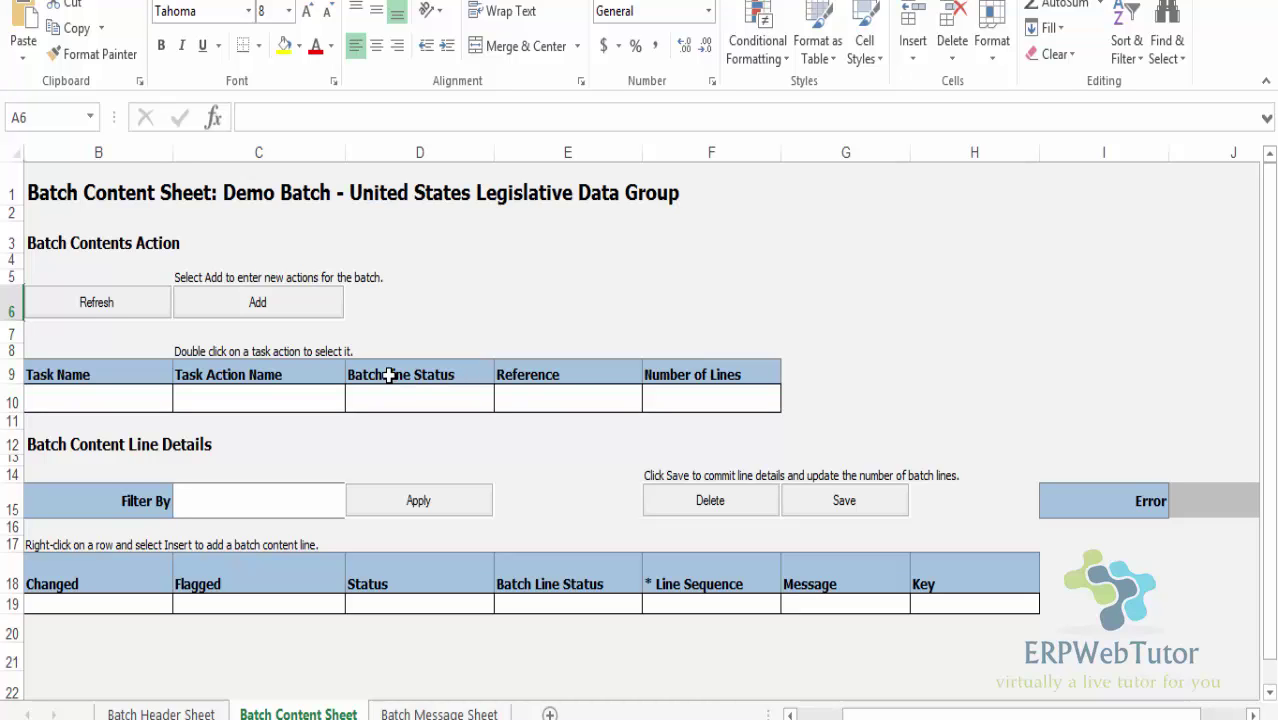
Search task actions for 'Create Element Entr%' with reference 'Demo Spo' and select the Demo Spot Bonus result
{"action": "left_click", "coordinate": [258, 303]}
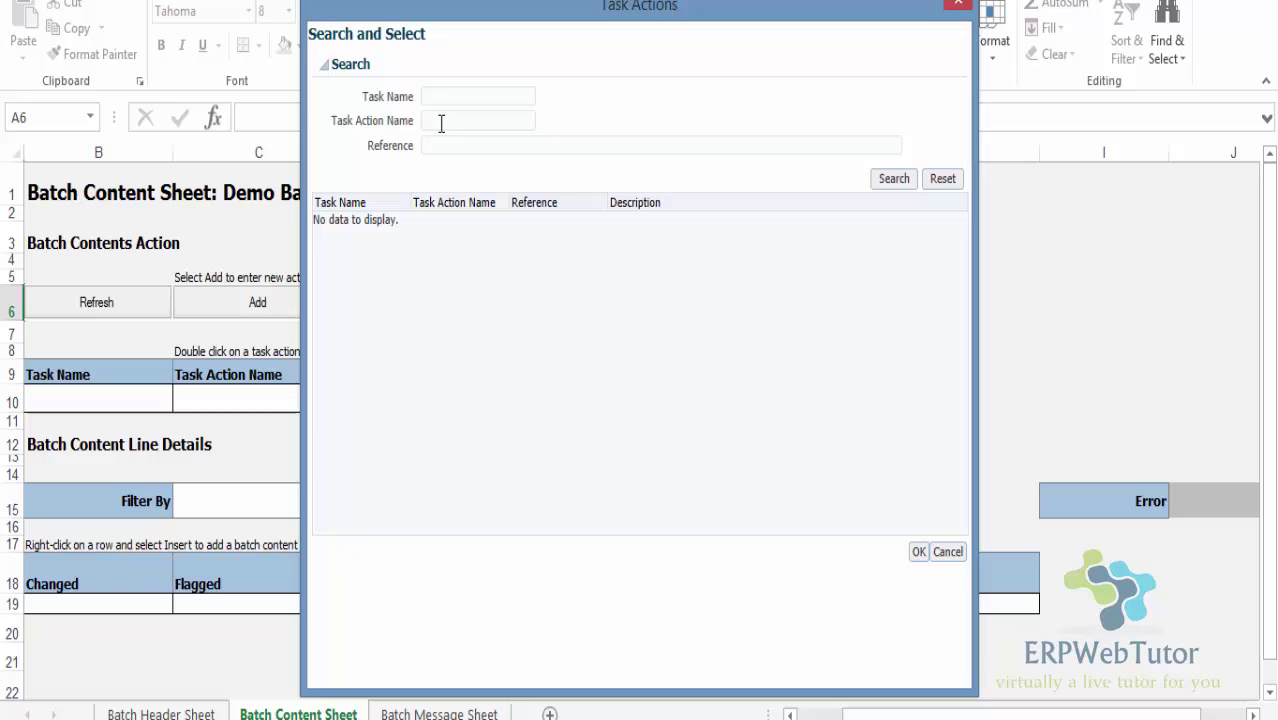
{"action": "type", "text": "Create Element Entr"}
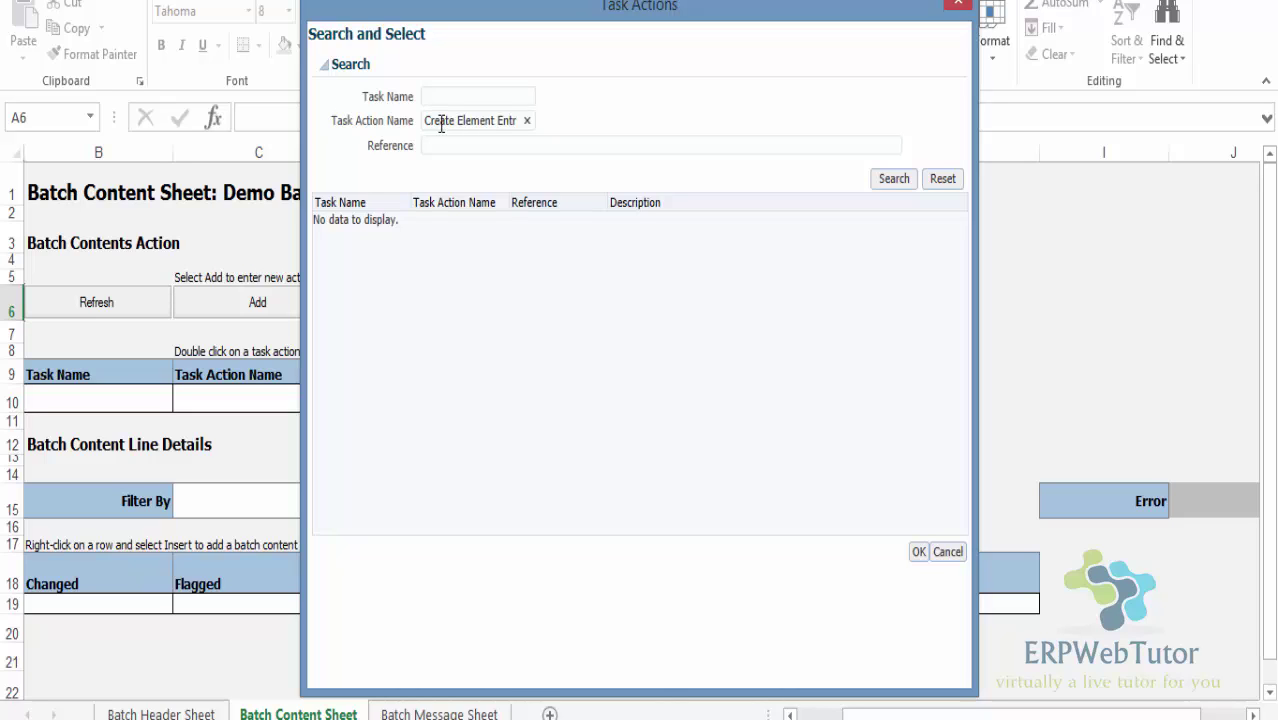
{"action": "type", "text": "%"}
{"action": "key", "text": "Tab"}
{"action": "type", "text": "Demo Spot Bonus"}
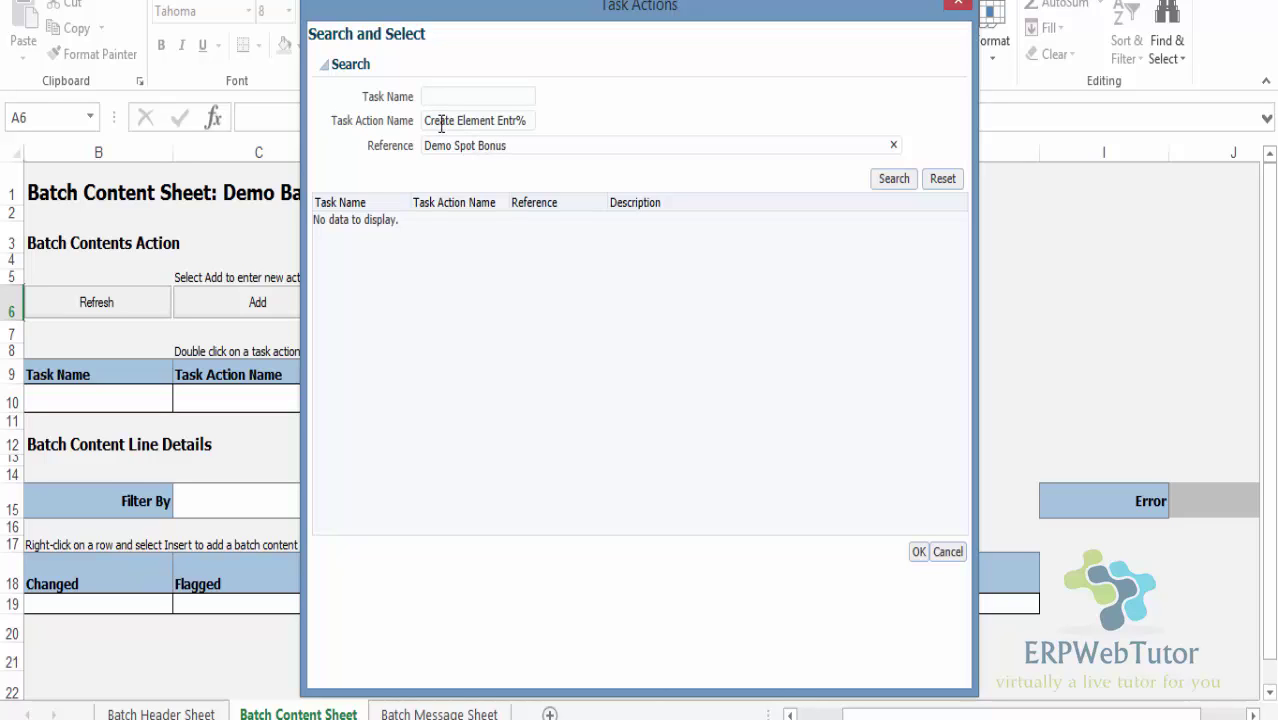
{"action": "left_click", "coordinate": [893, 180]}
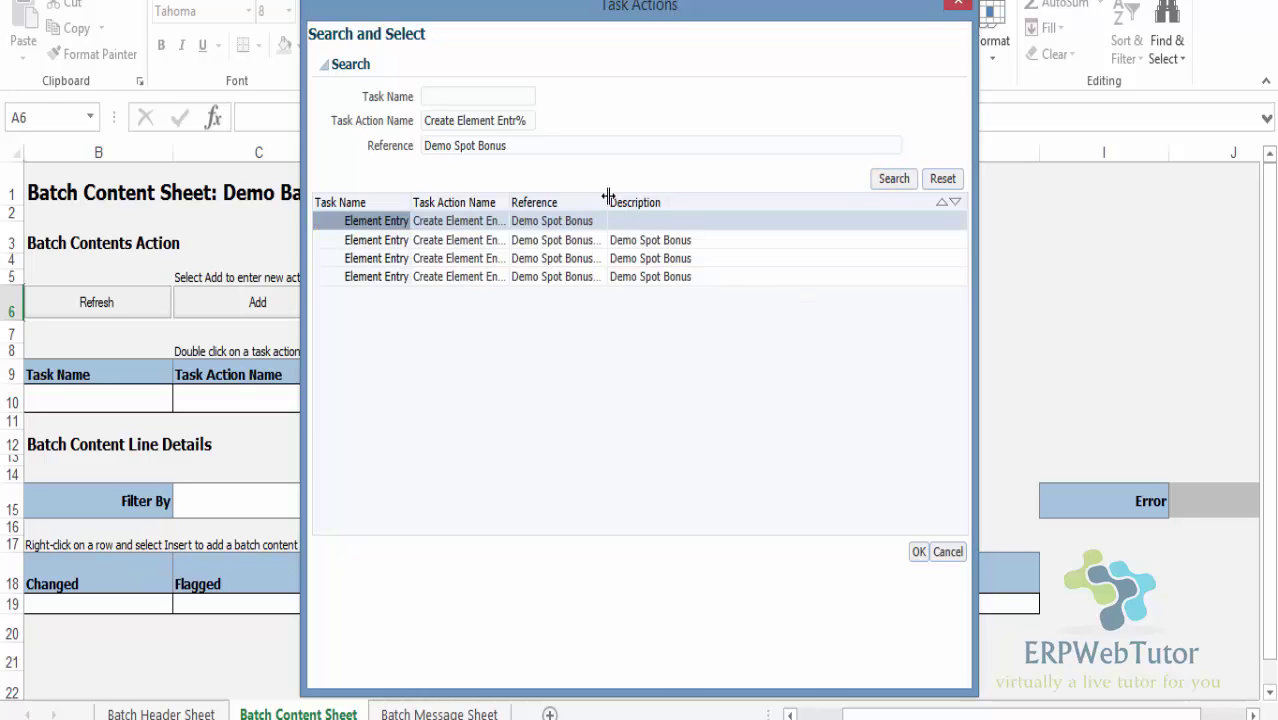
{"action": "left_click_drag", "start_coordinate": [607, 195], "coordinate": [645, 198]}
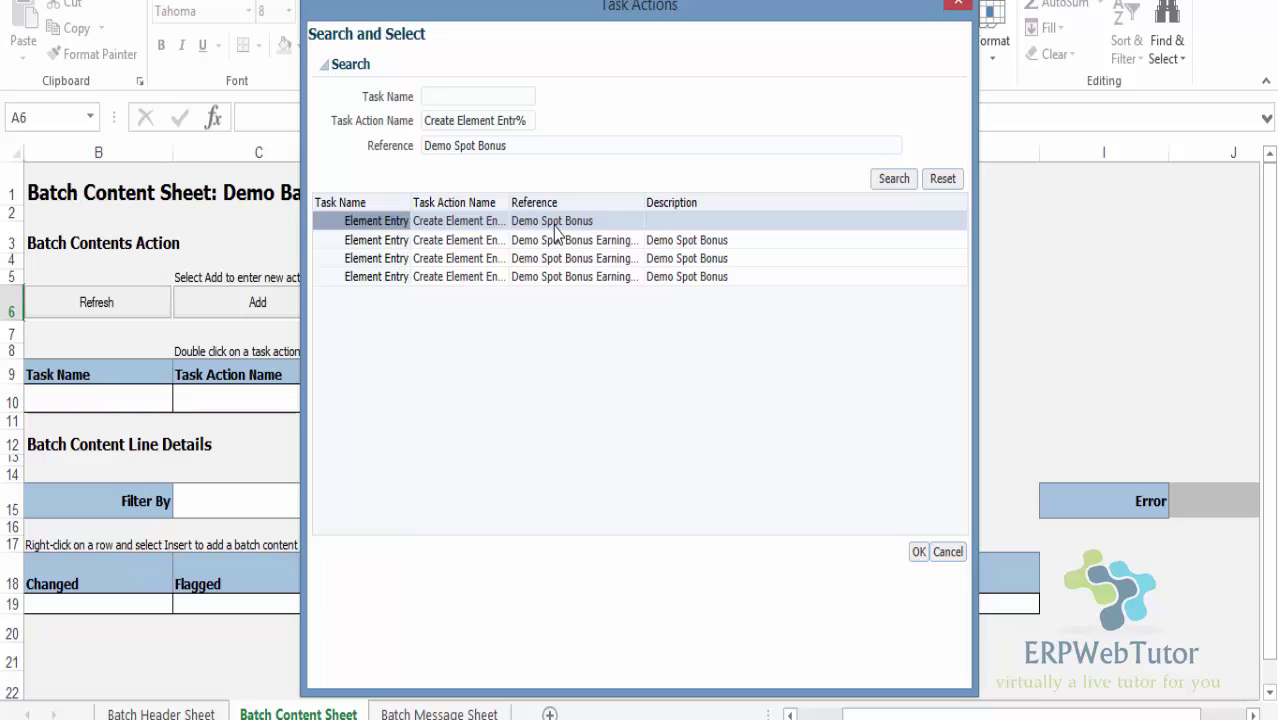
{"action": "left_click", "coordinate": [553, 226]}
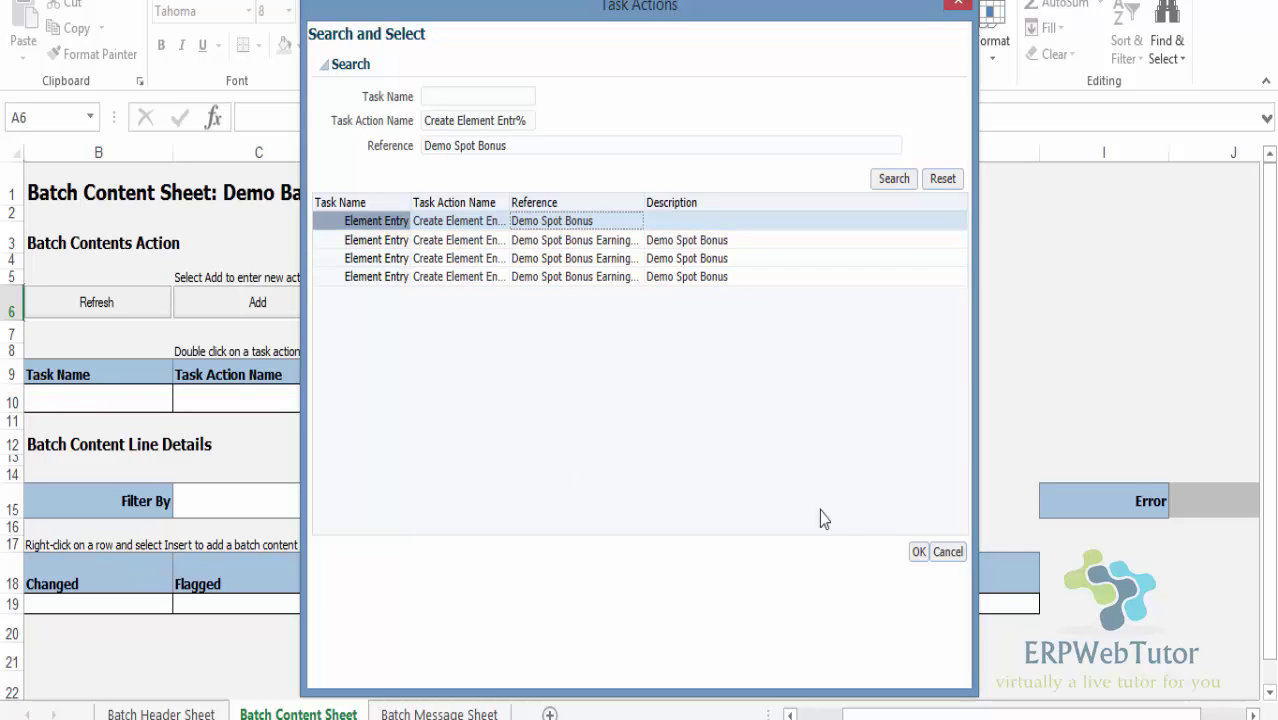
Add the Create Element Entry action for Demo Spot Bonus and load its line detail columns
{"action": "left_click", "coordinate": [919, 553]}
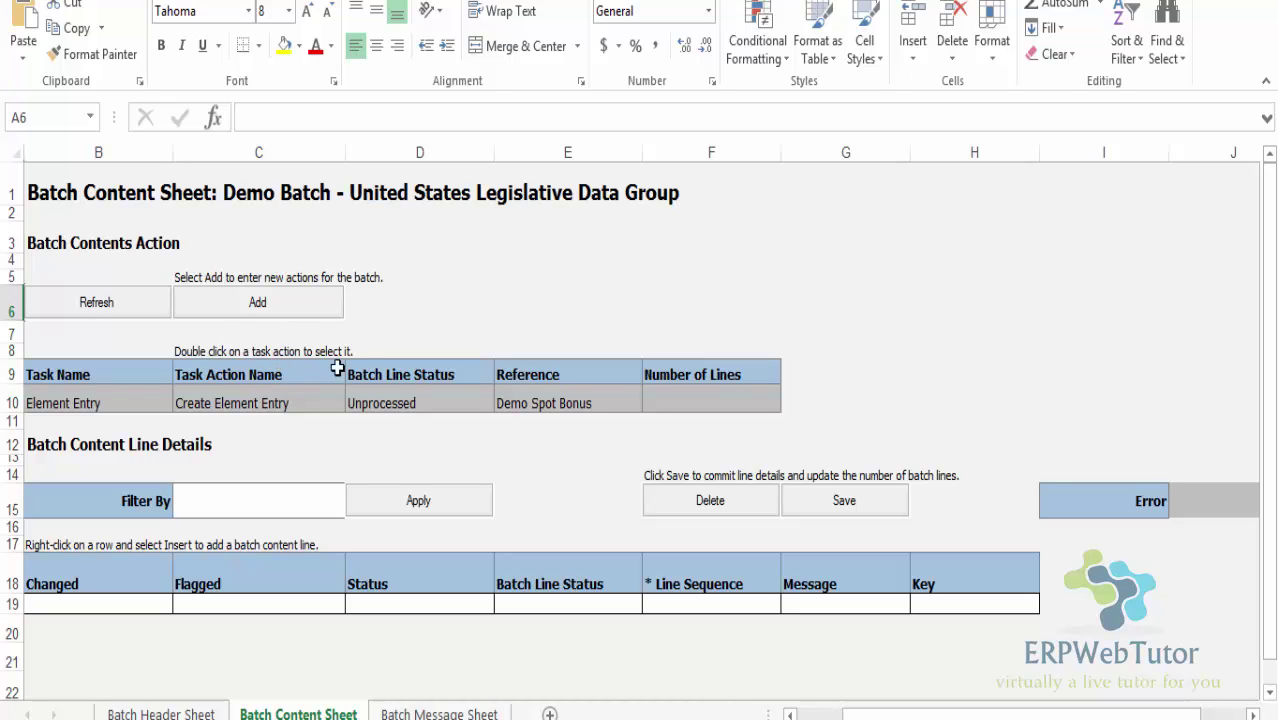
{"action": "double_click", "coordinate": [190, 400]}
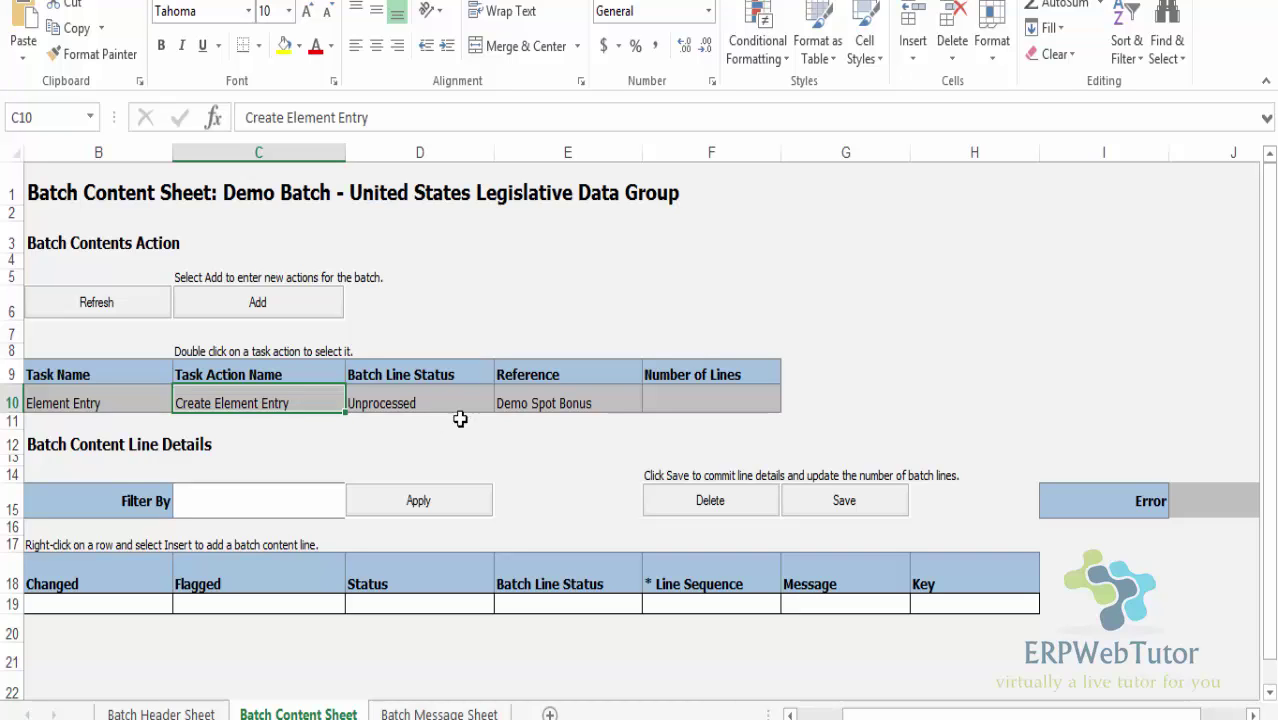
{"action": "double_click", "coordinate": [292, 401]}
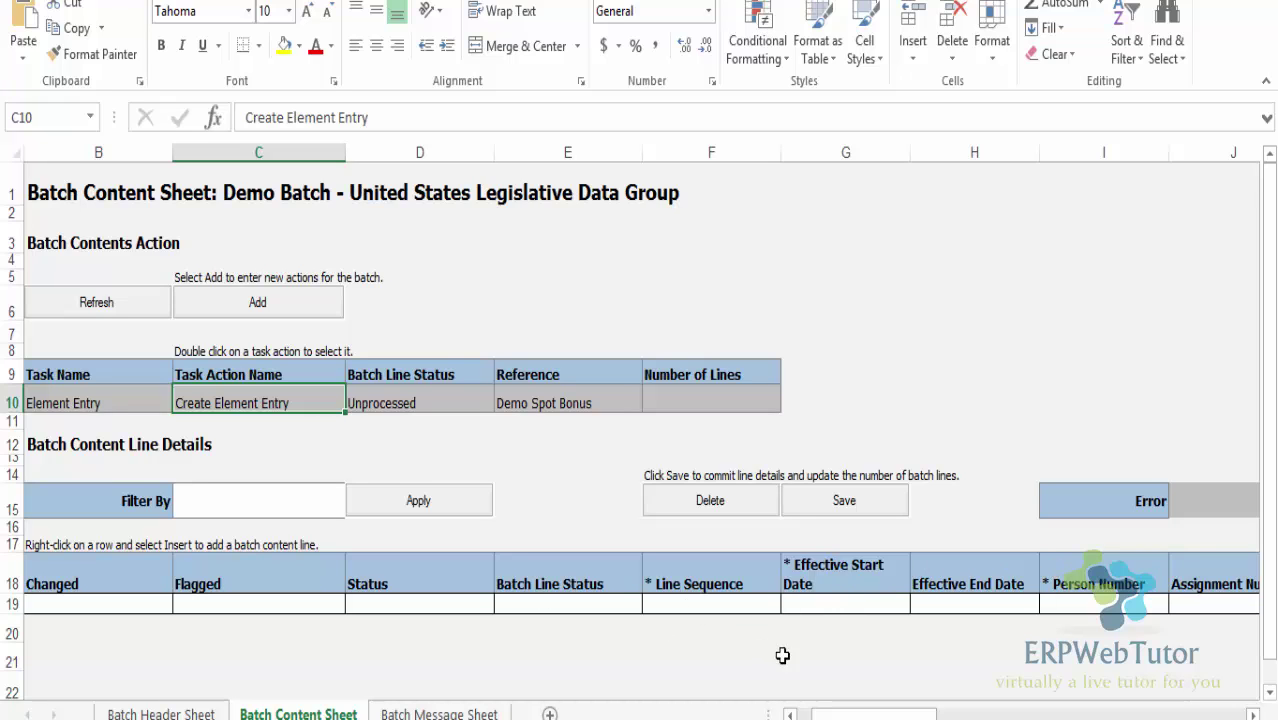
{"action": "left_click_drag", "start_coordinate": [873, 714], "coordinate": [1040, 714]}
{"action": "left_click", "coordinate": [842, 604]}
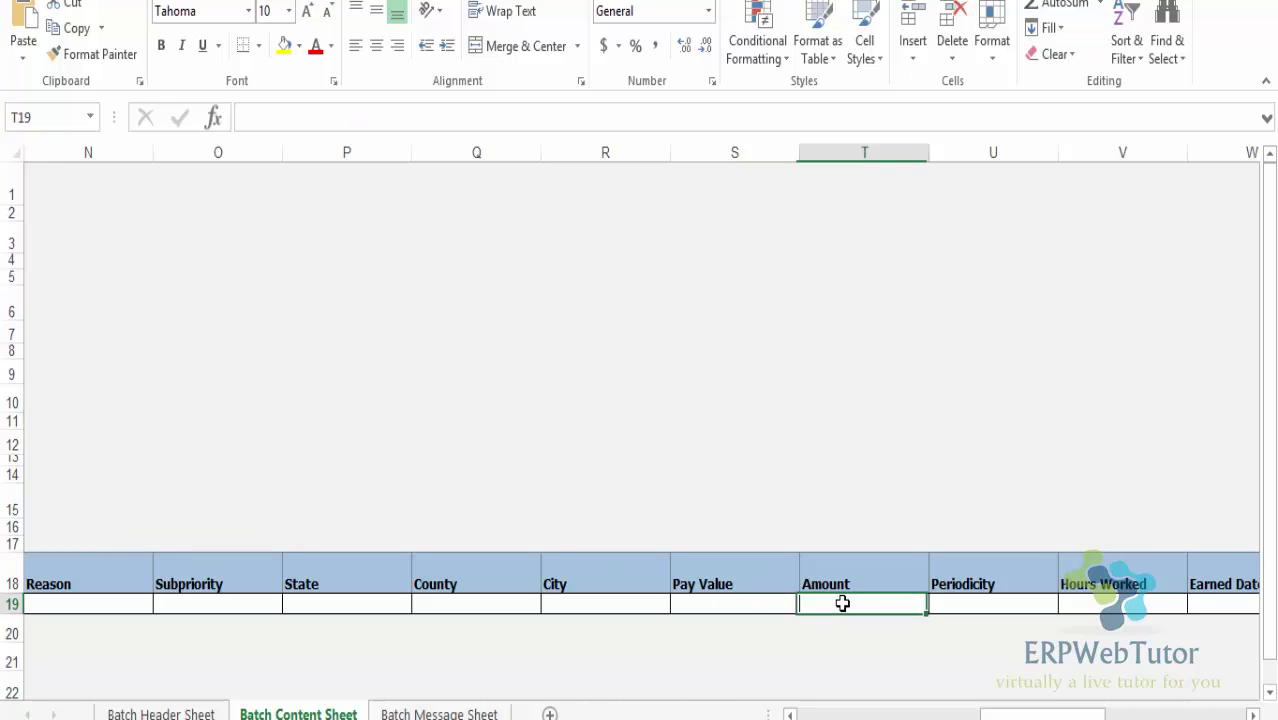
{"action": "left_click_drag", "start_coordinate": [1021, 712], "coordinate": [865, 716]}
Enter Line Sequence 1 and Effective Start Date 2016-02-19 on batch line row 19
{"action": "left_click", "coordinate": [706, 607]}
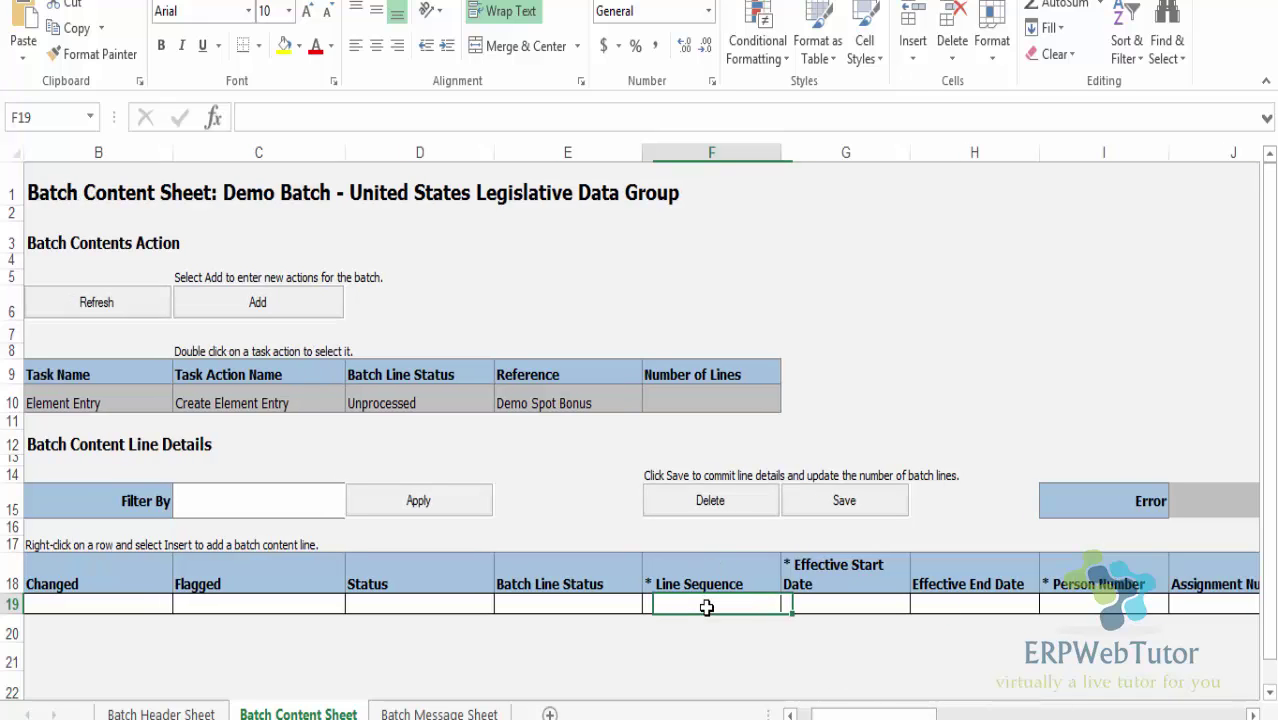
{"action": "type", "text": "1"}
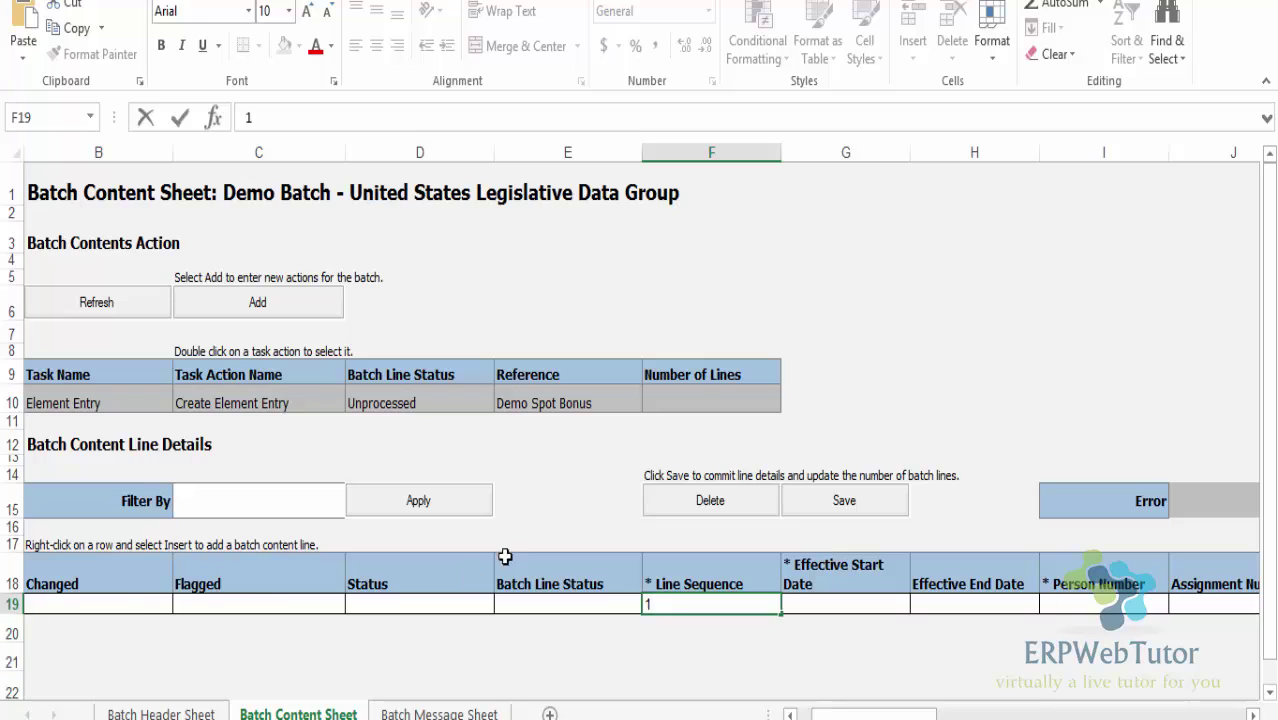
{"action": "left_click", "coordinate": [827, 603]}
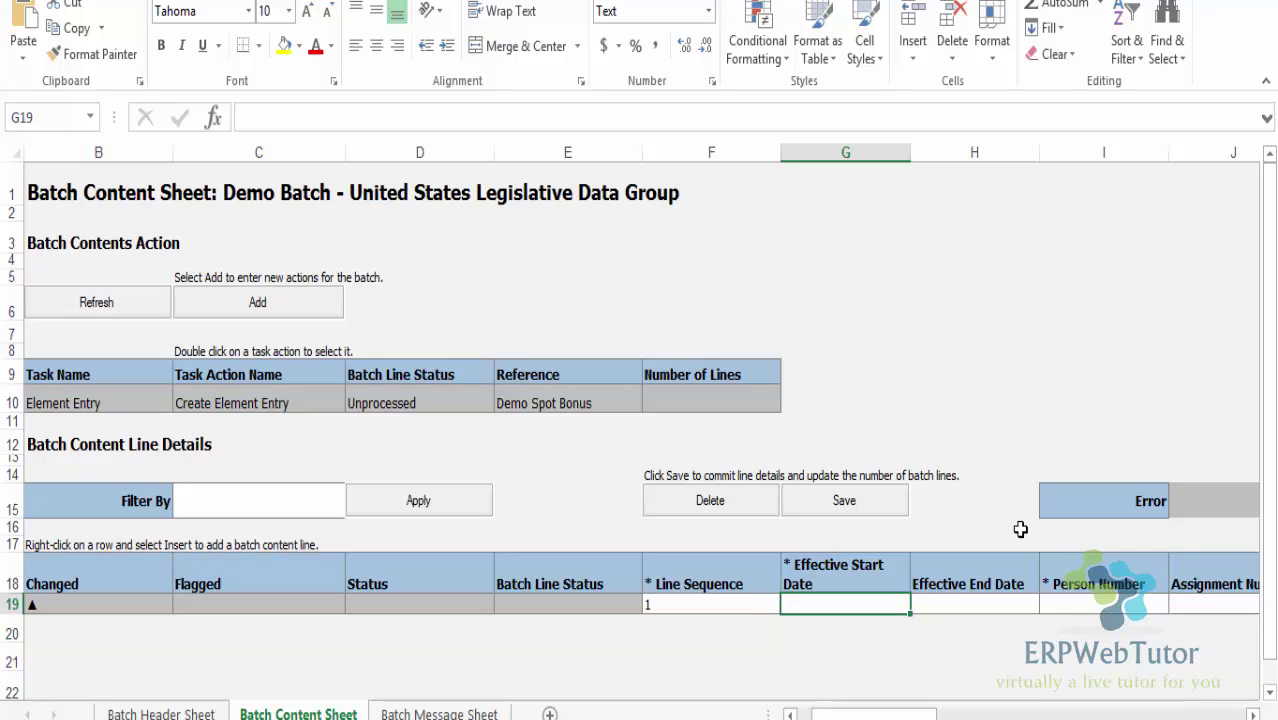
{"action": "type", "text": "2/"}
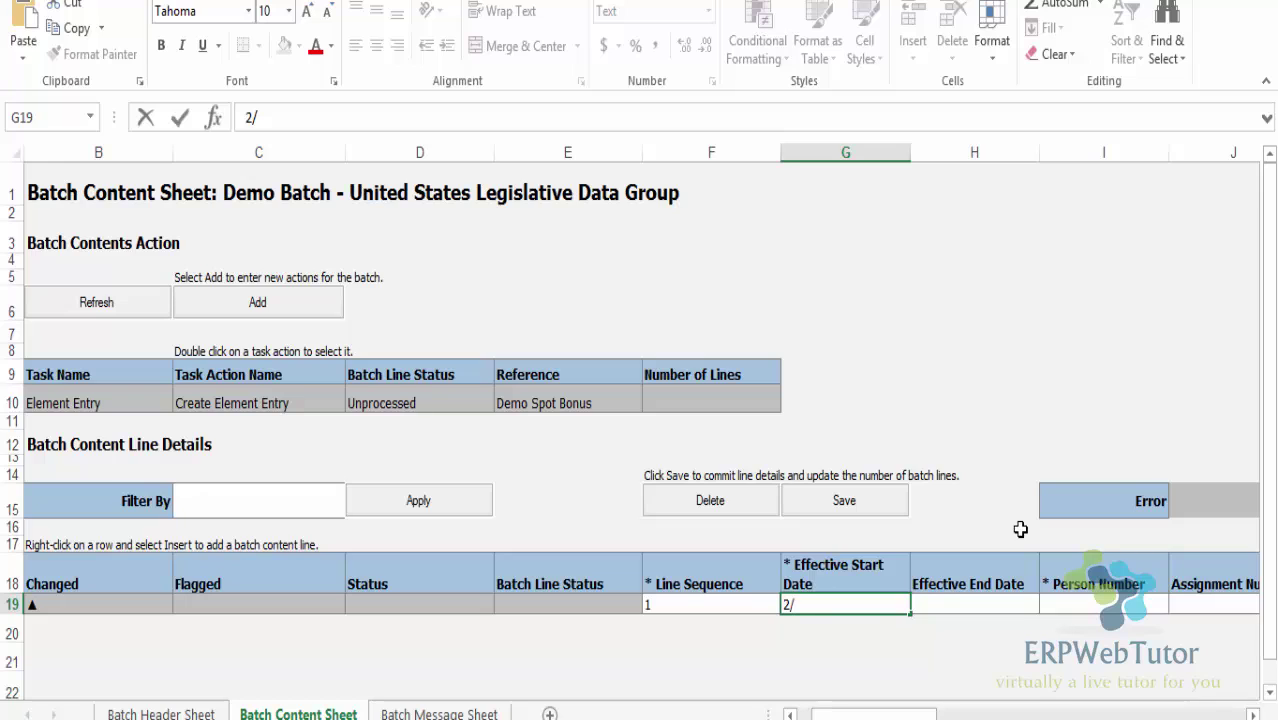
{"action": "type", "text": "19/2016"}
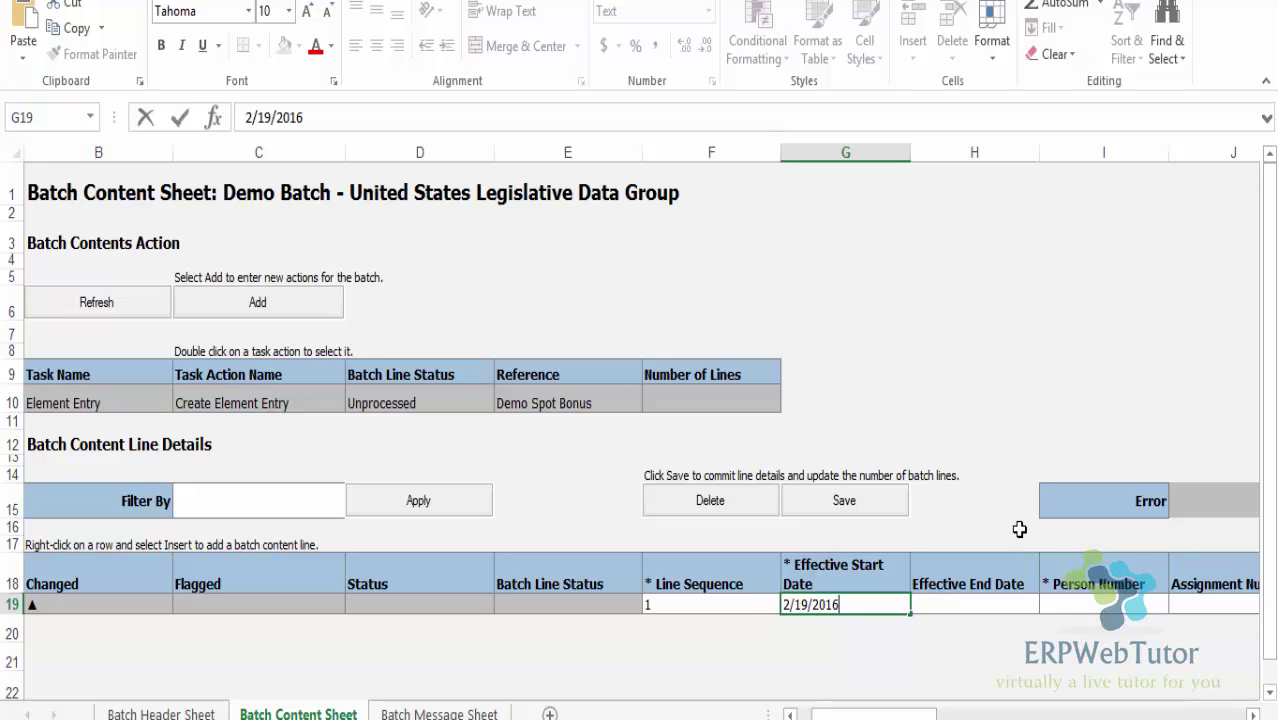
{"action": "left_click_drag", "start_coordinate": [843, 603], "coordinate": [781, 604]}
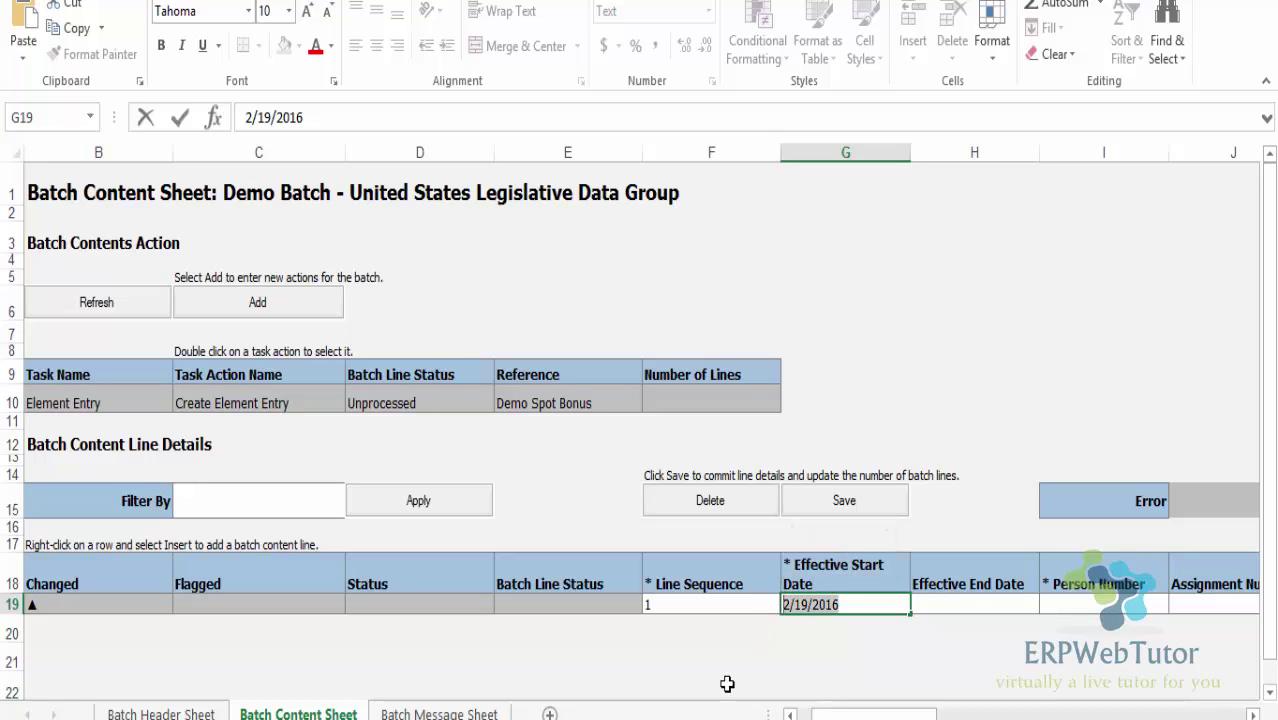
{"action": "type", "text": "201"}
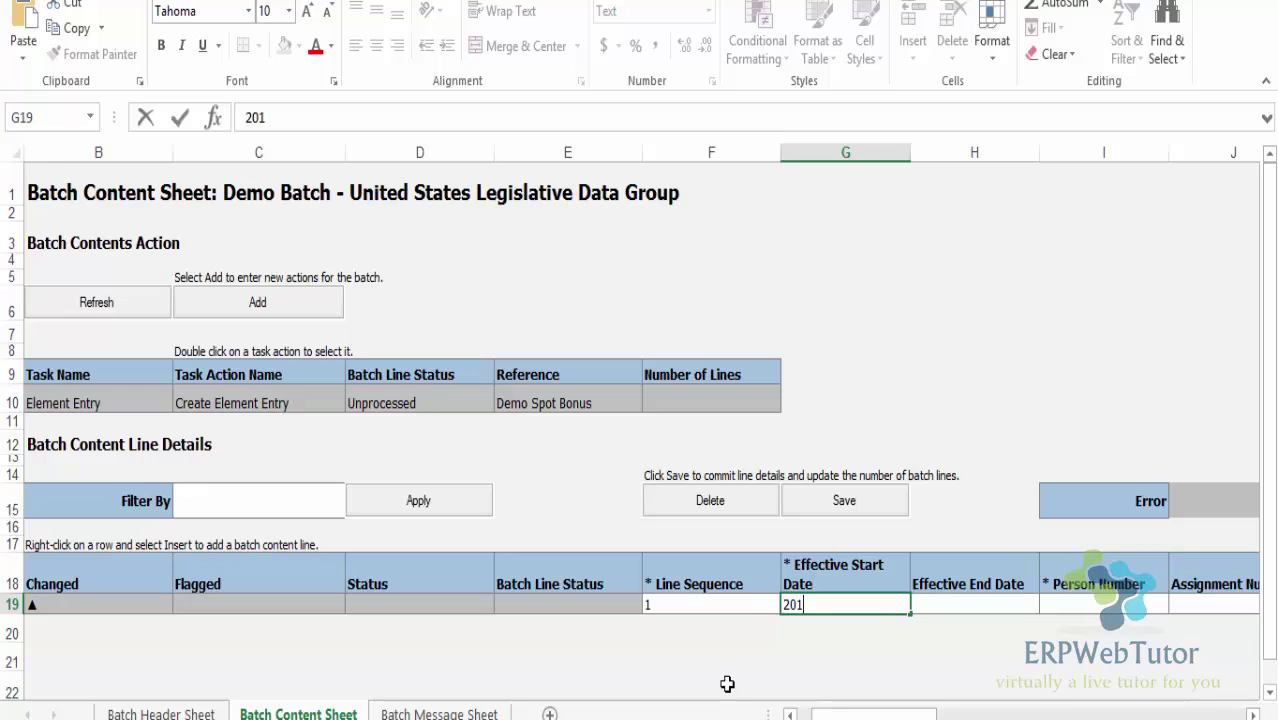
{"action": "type", "text": "6-02-19"}
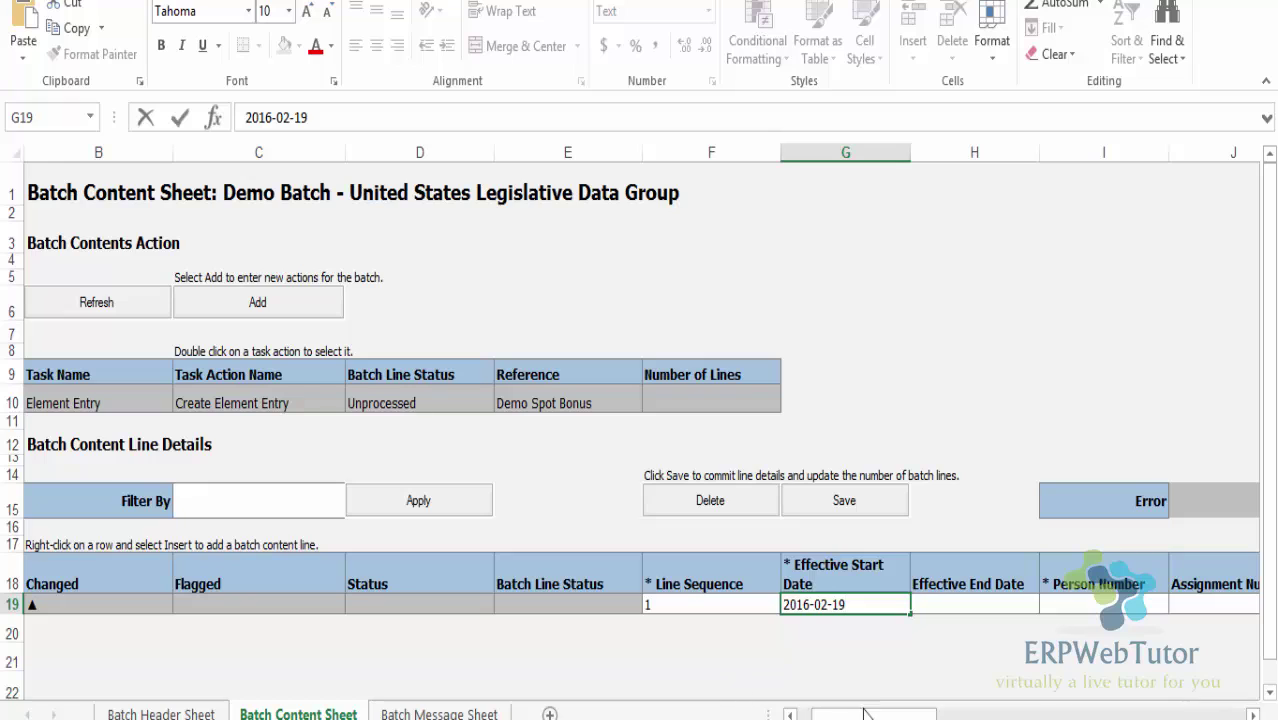
Enter the employee's Person Number on batch line 19, leaving Effective End Date blank
{"action": "left_click", "coordinate": [974, 604]}
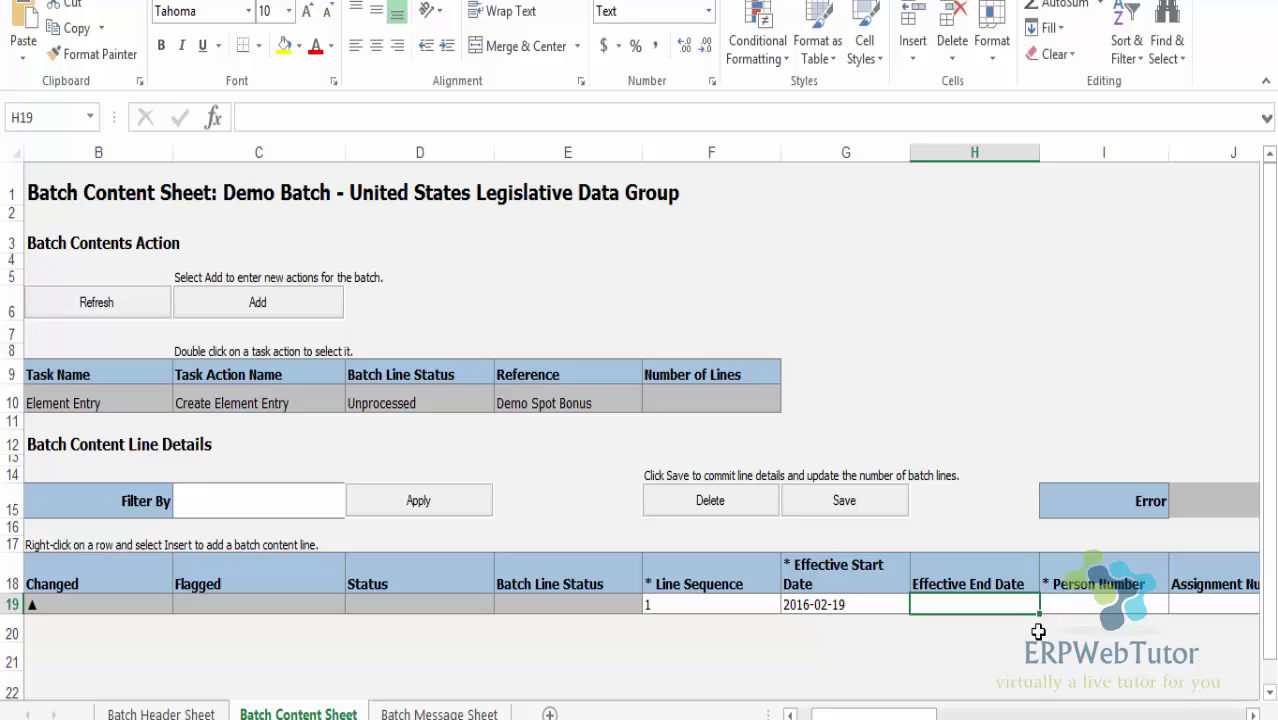
{"action": "left_click", "coordinate": [1072, 605]}
{"action": "type", "text": "6"}
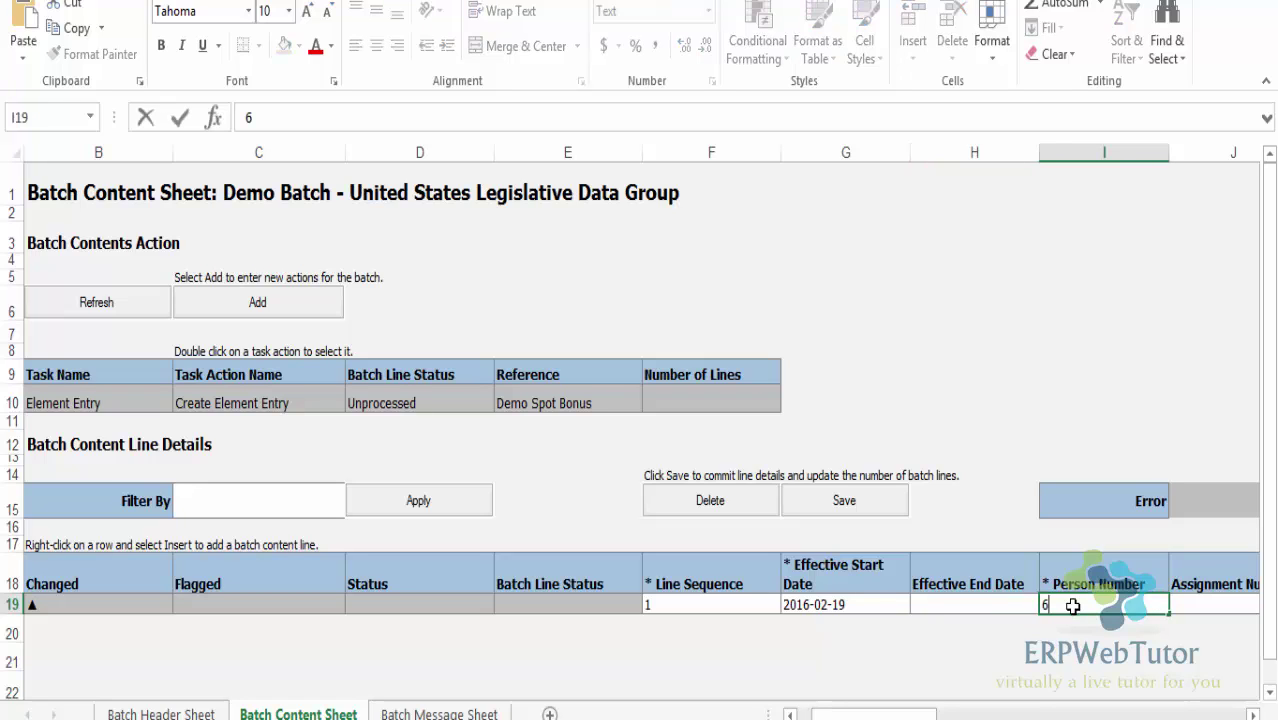
{"action": "type", "text": "668"}
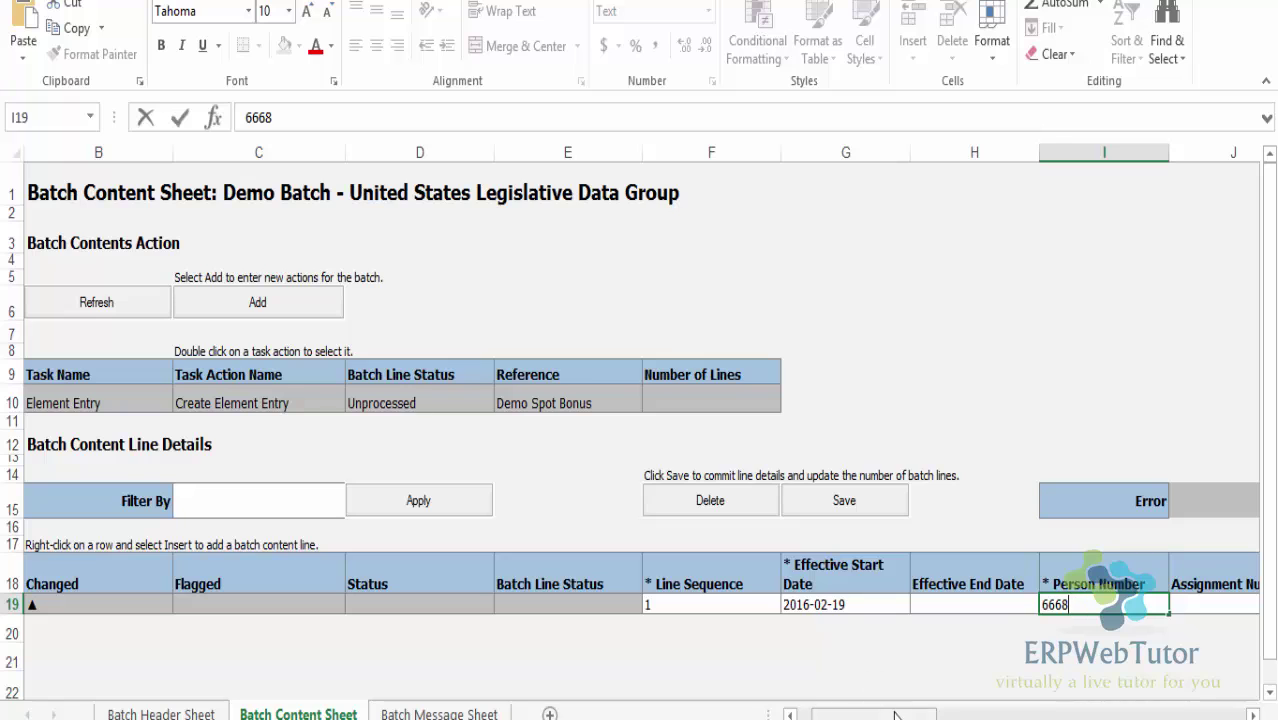
{"action": "left_click_drag", "start_coordinate": [898, 716], "coordinate": [912, 718]}
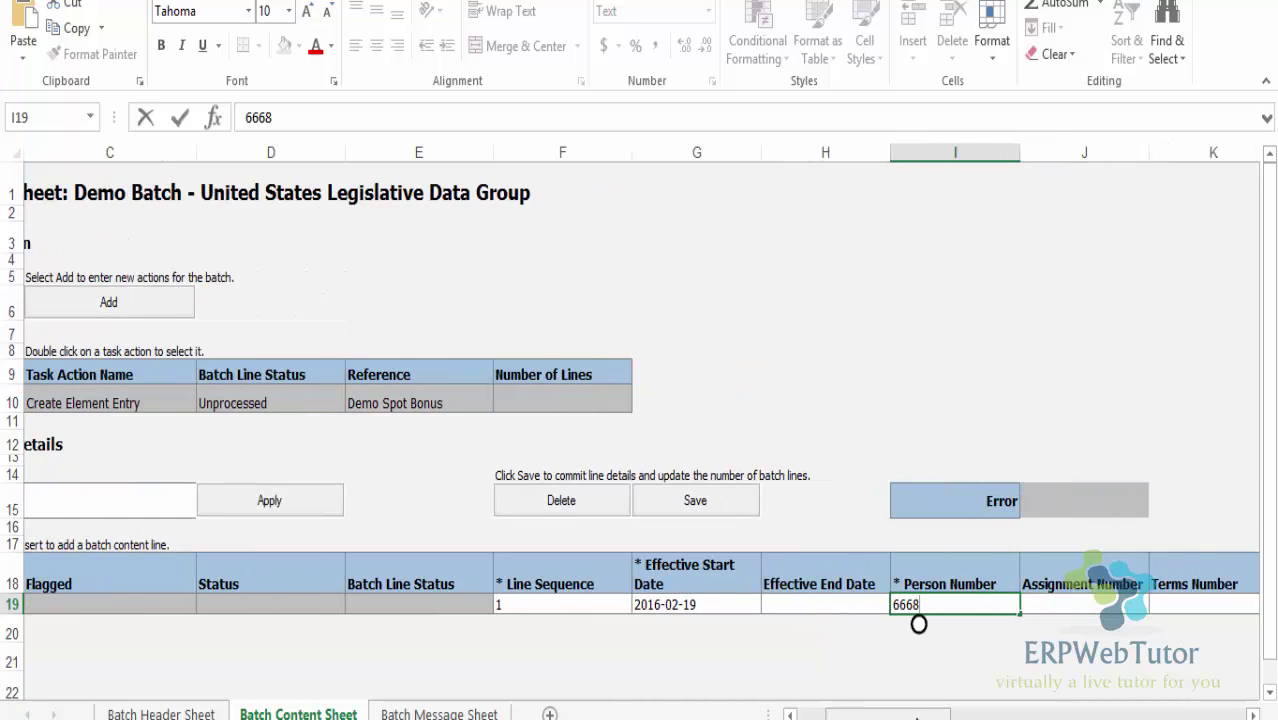
{"action": "left_click", "coordinate": [1056, 597]}
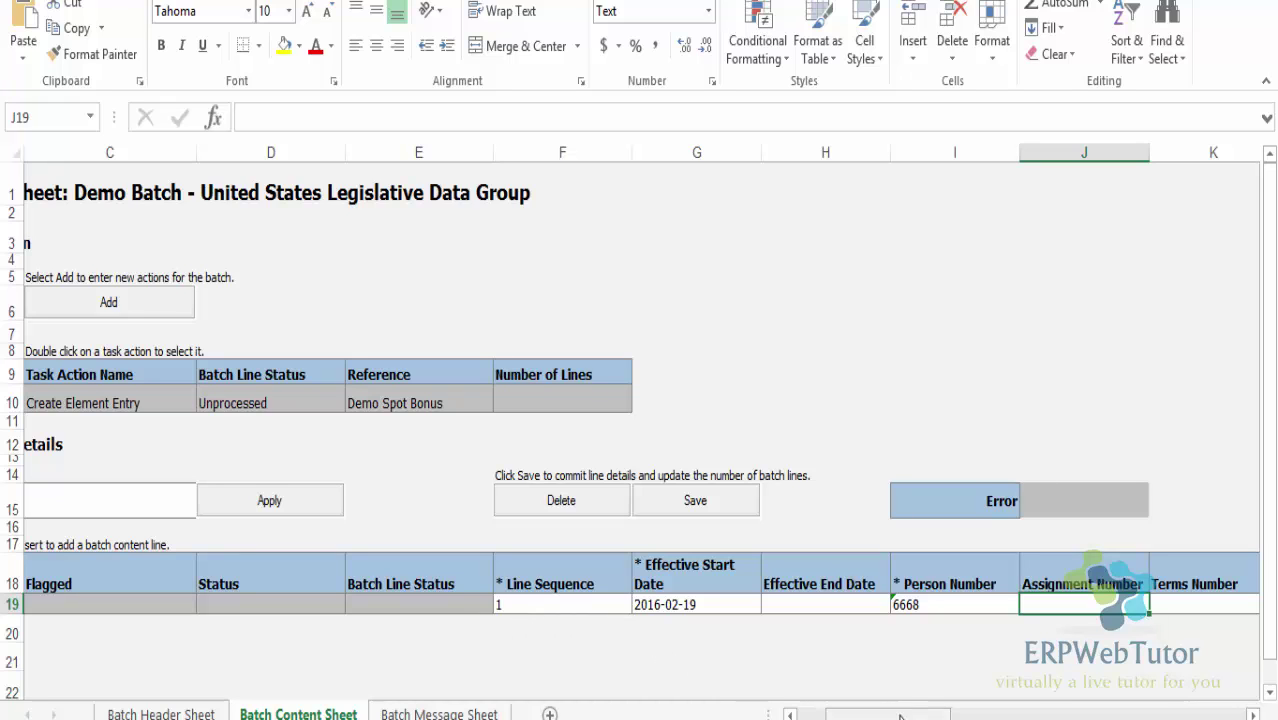
{"action": "left_click_drag", "start_coordinate": [888, 714], "coordinate": [874, 714]}
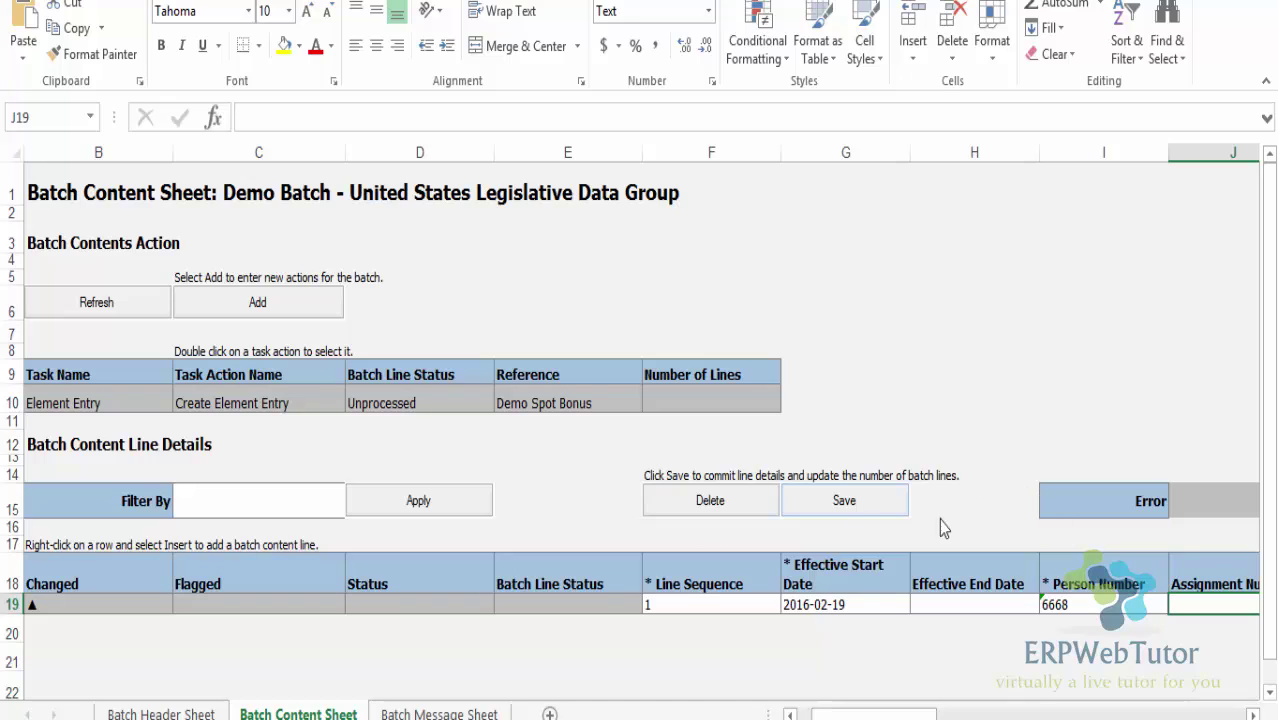
{"action": "right_click", "coordinate": [8, 605]}
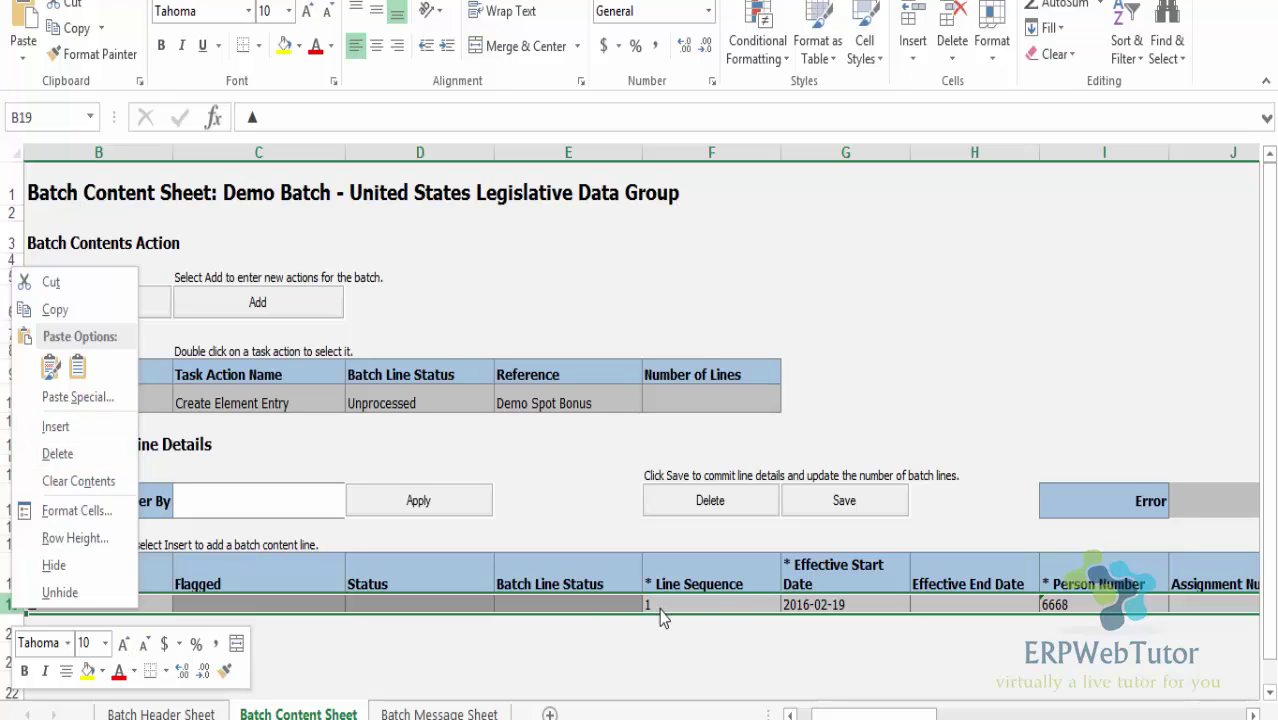
{"action": "key", "text": "Escape"}
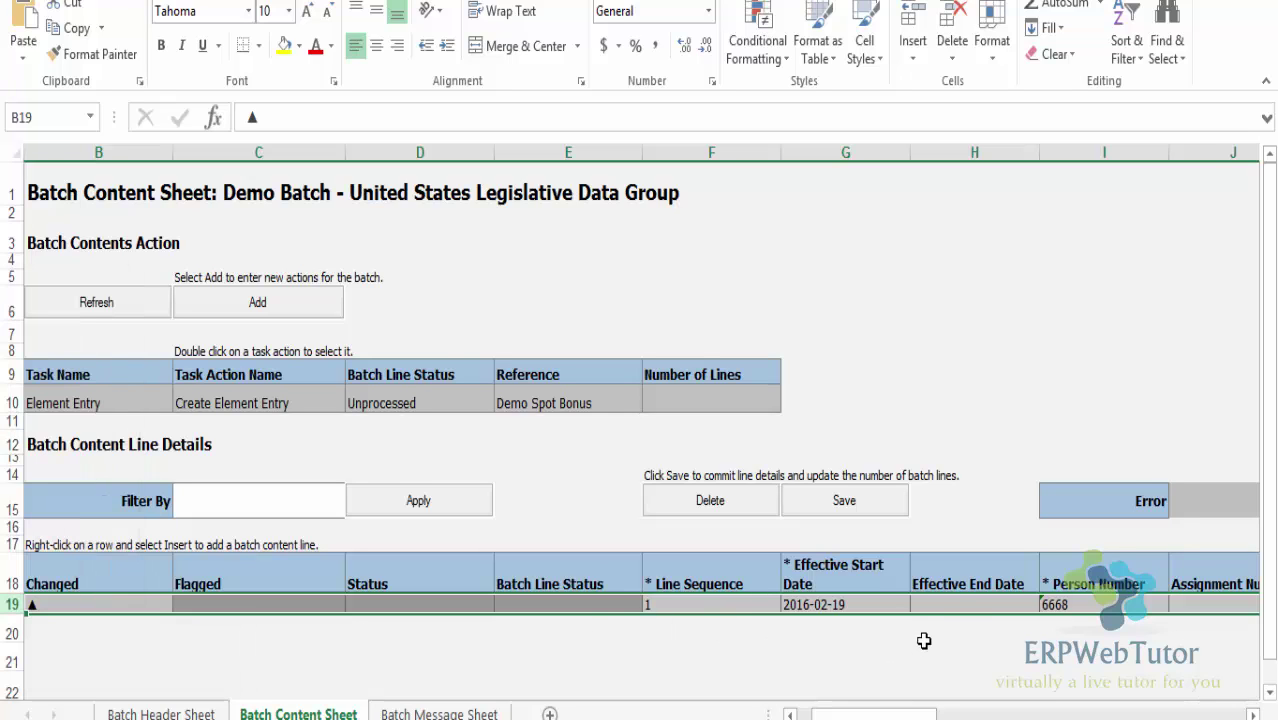
{"action": "left_click", "coordinate": [952, 605]}
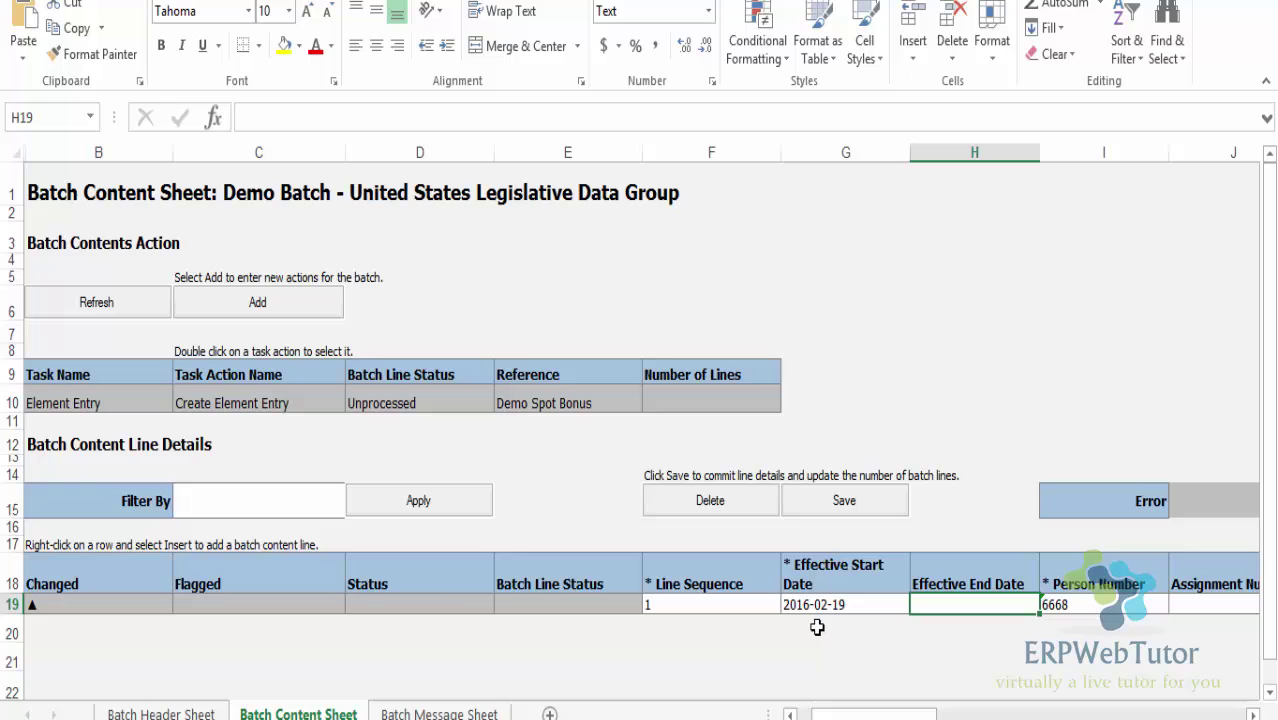
Enter 500 in the Amount cell T19 of the employee's batch line
{"action": "scroll", "coordinate": [818, 632], "scroll_direction": "down", "scroll_amount": 1}
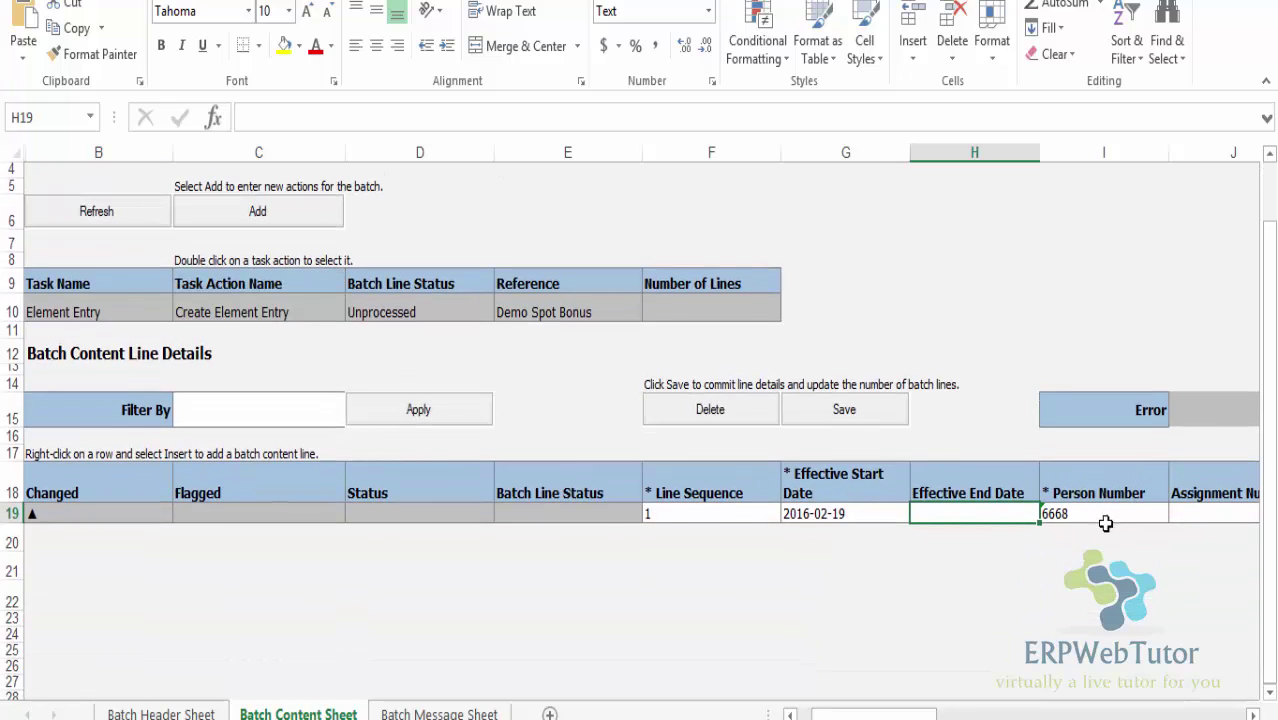
{"action": "left_click_drag", "start_coordinate": [936, 714], "coordinate": [963, 716]}
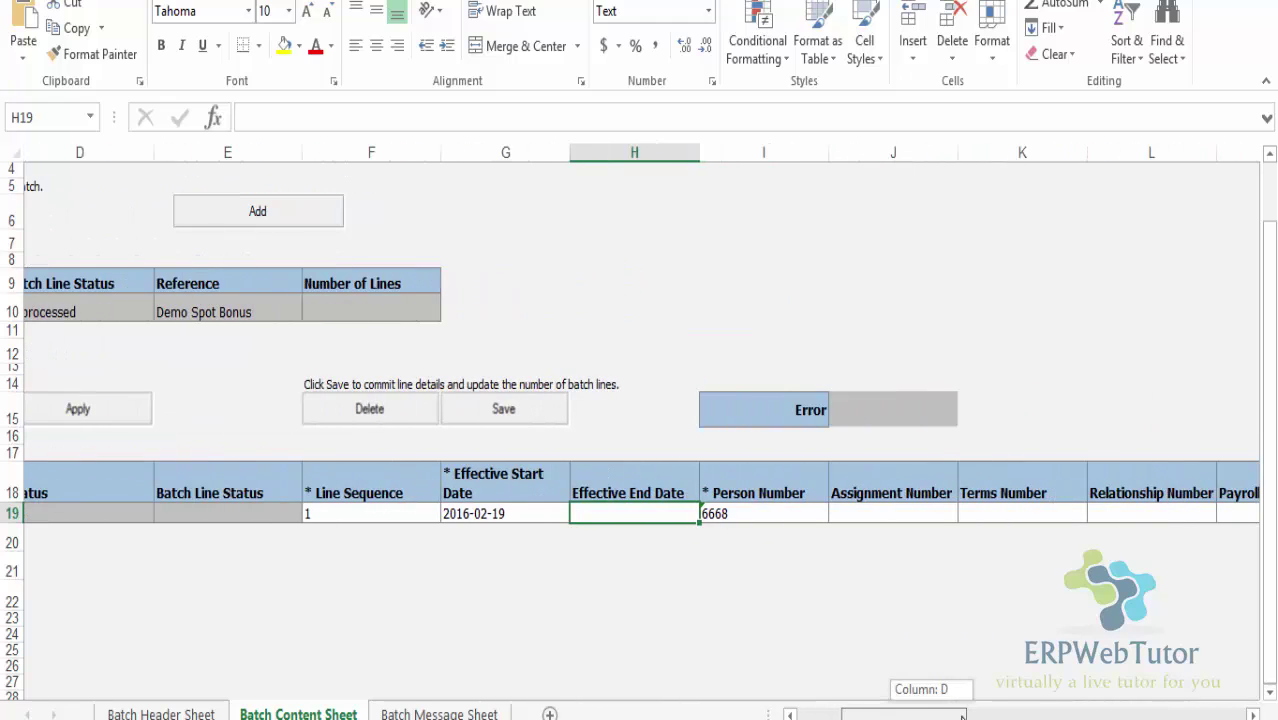
{"action": "left_click_drag", "start_coordinate": [963, 716], "coordinate": [1082, 716]}
{"action": "left_click", "coordinate": [984, 516]}
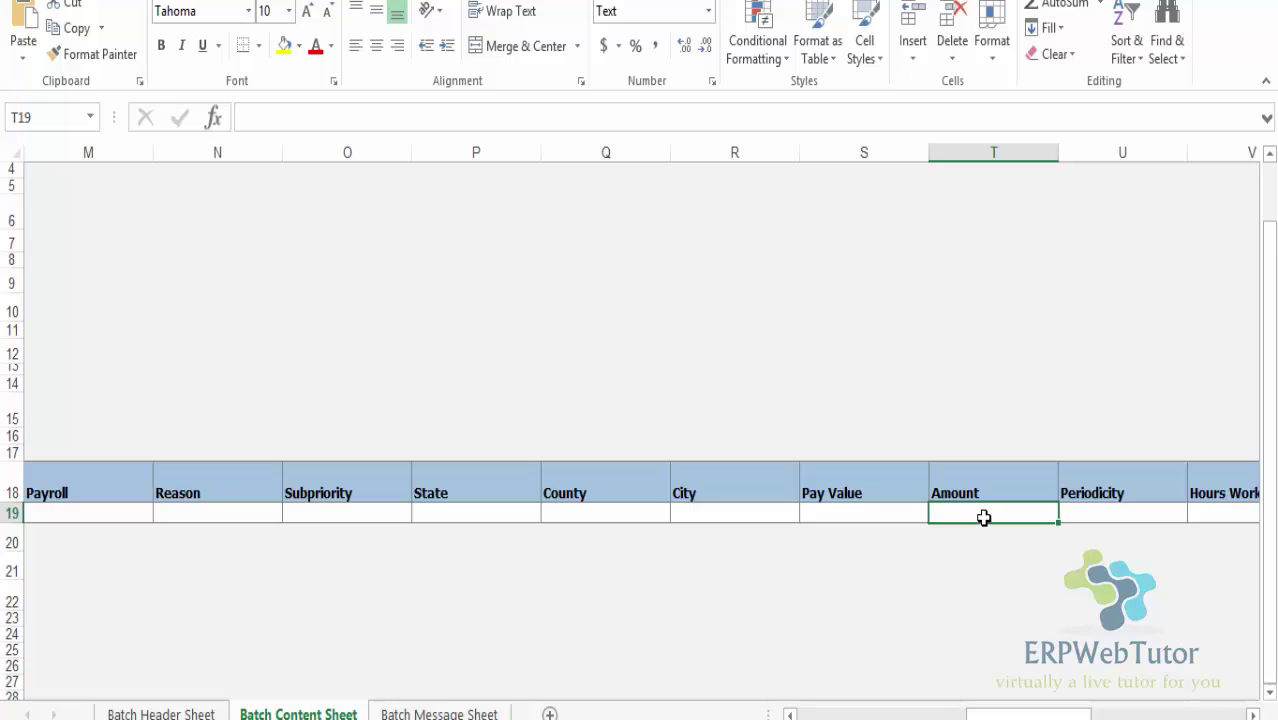
{"action": "type", "text": "500"}
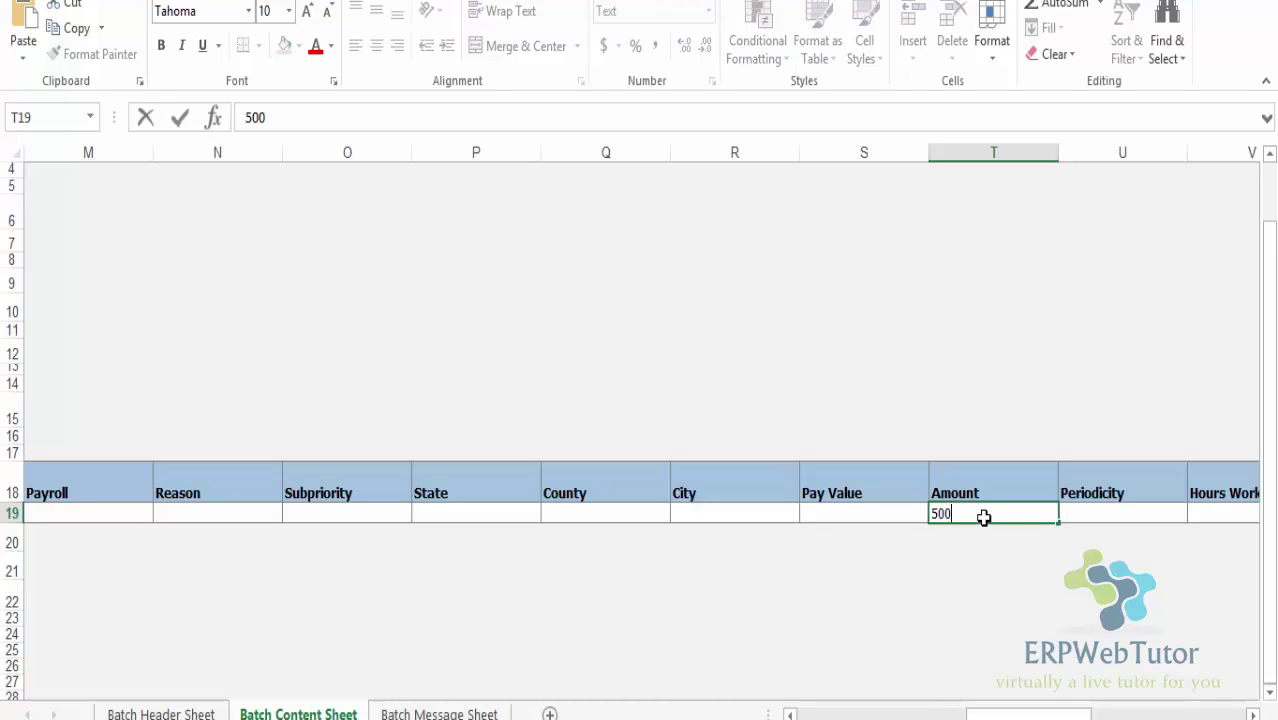
{"action": "key", "text": "Tab"}
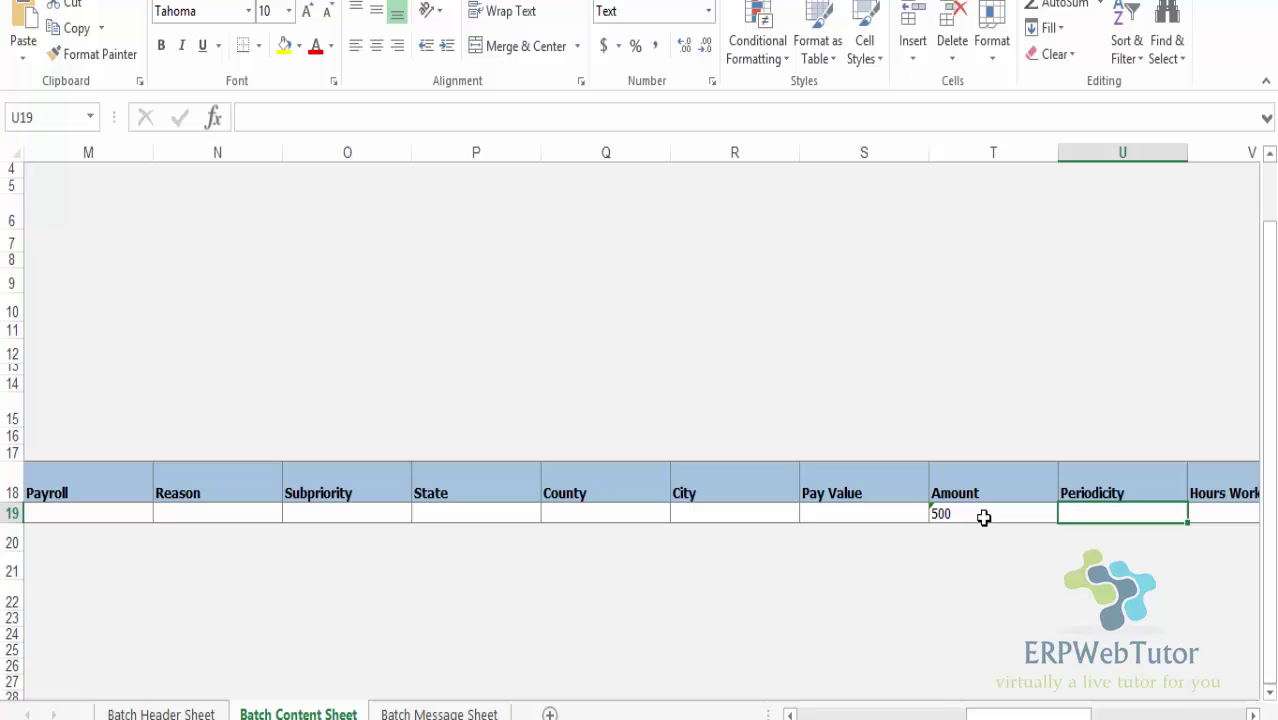
{"action": "left_click_drag", "start_coordinate": [1040, 716], "coordinate": [885, 716]}
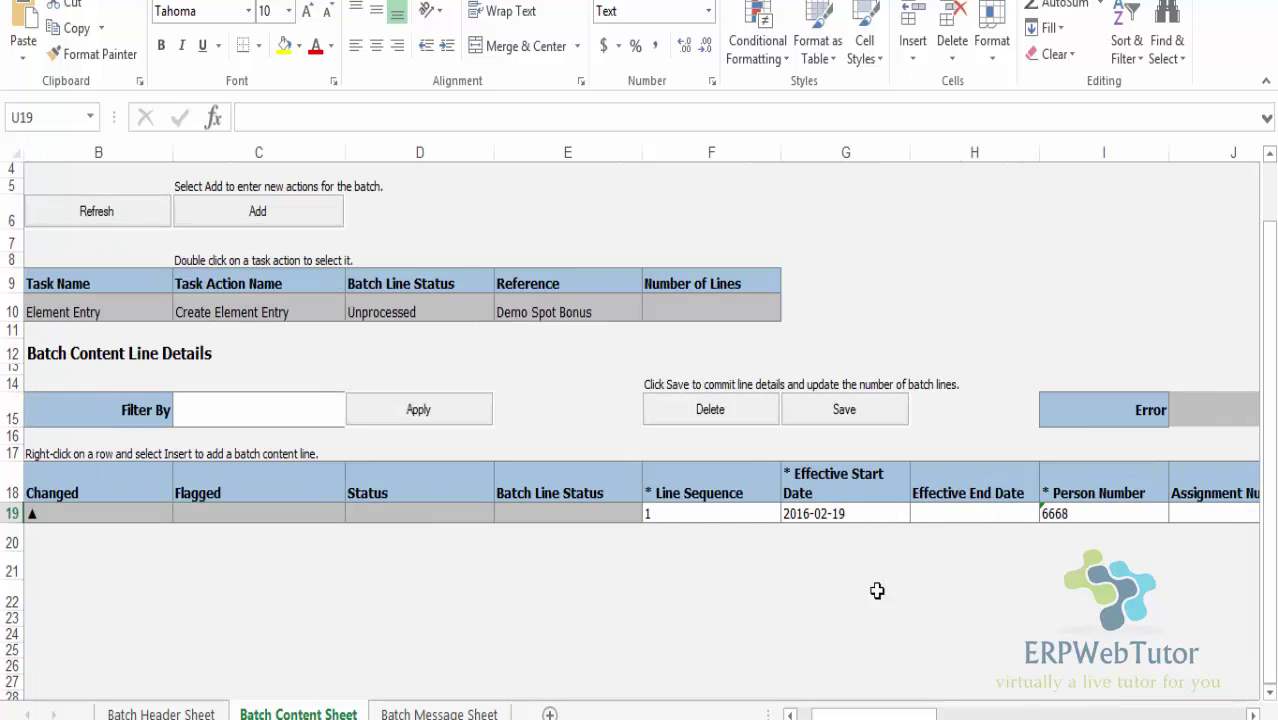
Upload the batch line to Demo Batch and check the Batch Header Sheet shows 'Row inserted successfully'
{"action": "left_click", "coordinate": [832, 514]}
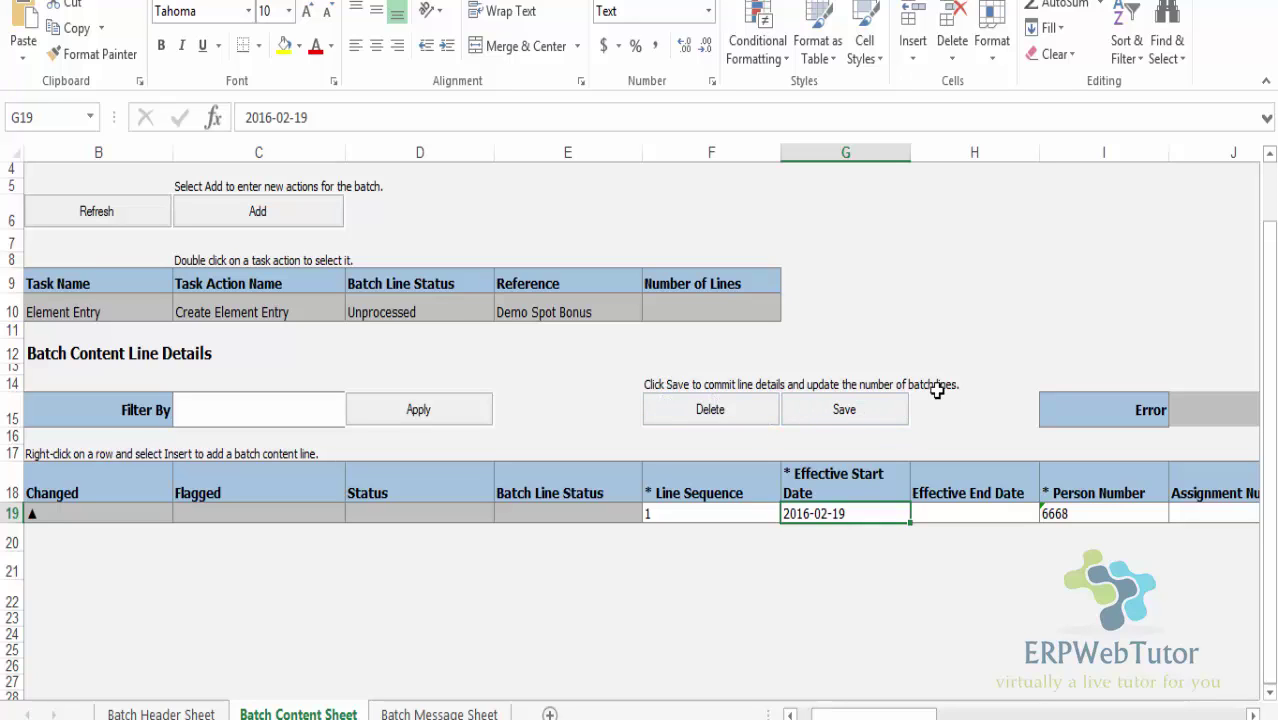
{"action": "left_click", "coordinate": [855, 410]}
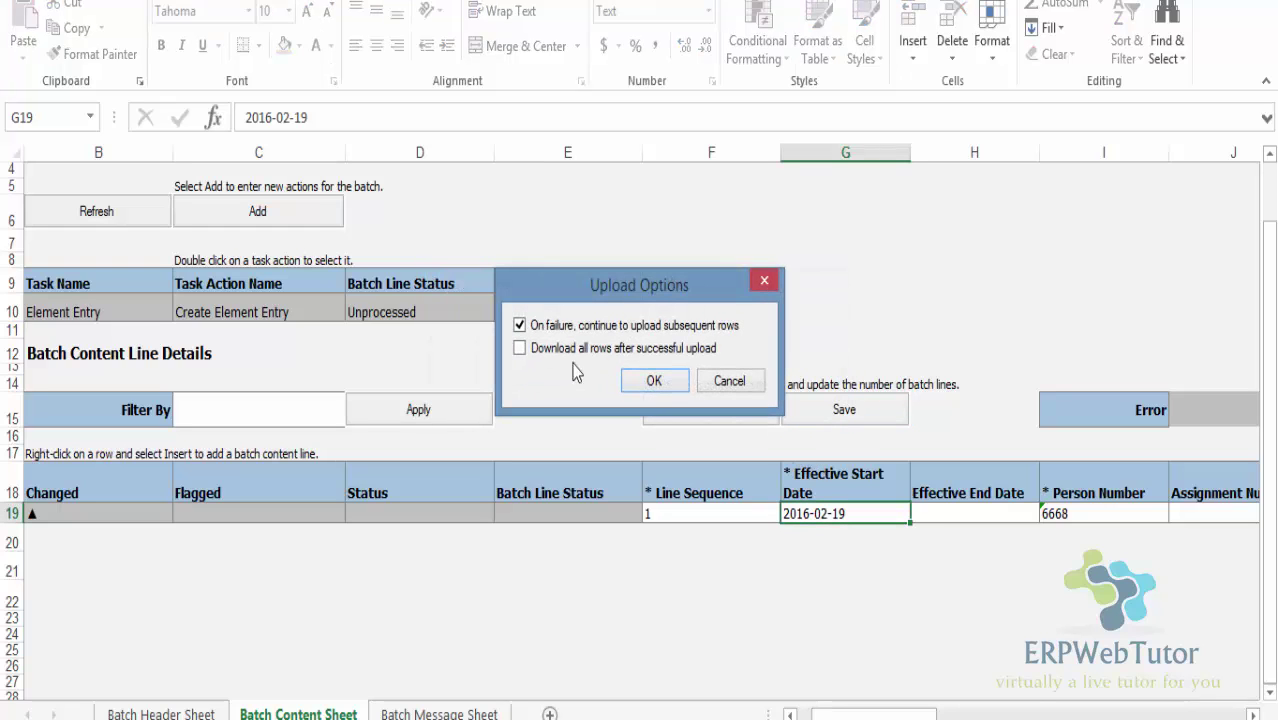
{"action": "left_click", "coordinate": [648, 381]}
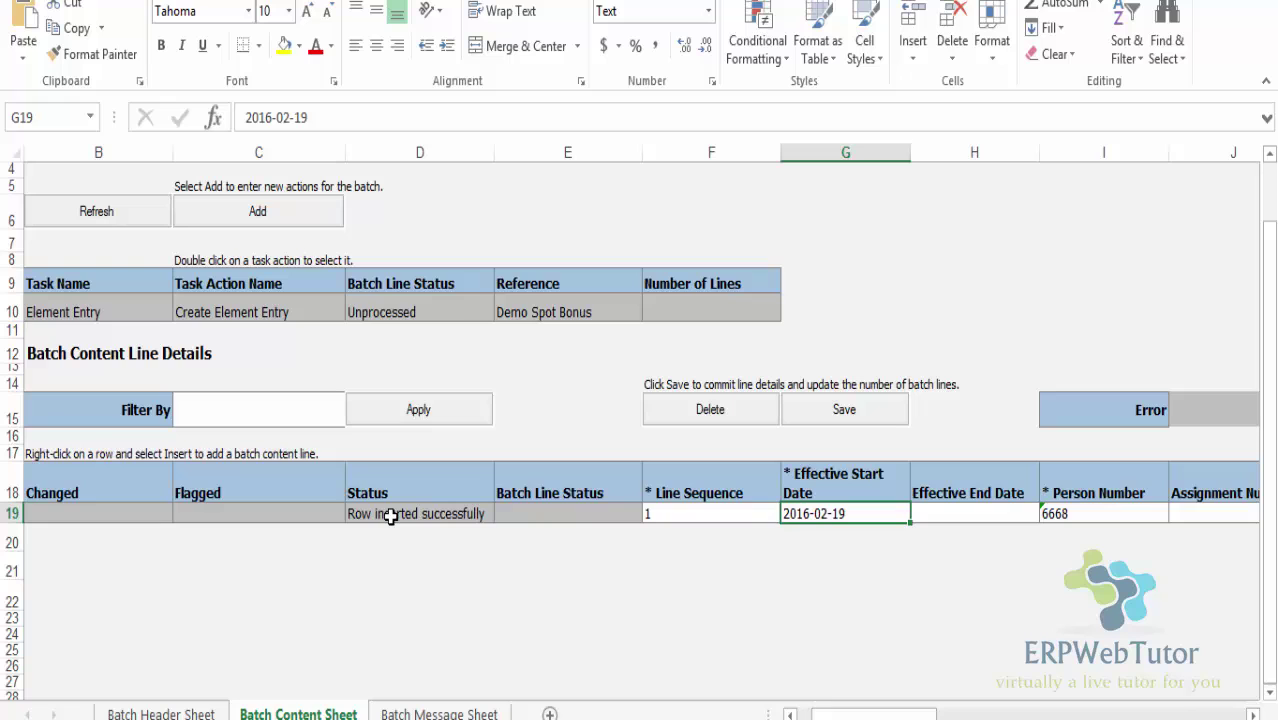
{"action": "scroll", "coordinate": [870, 380], "scroll_direction": "up", "scroll_amount": 1}
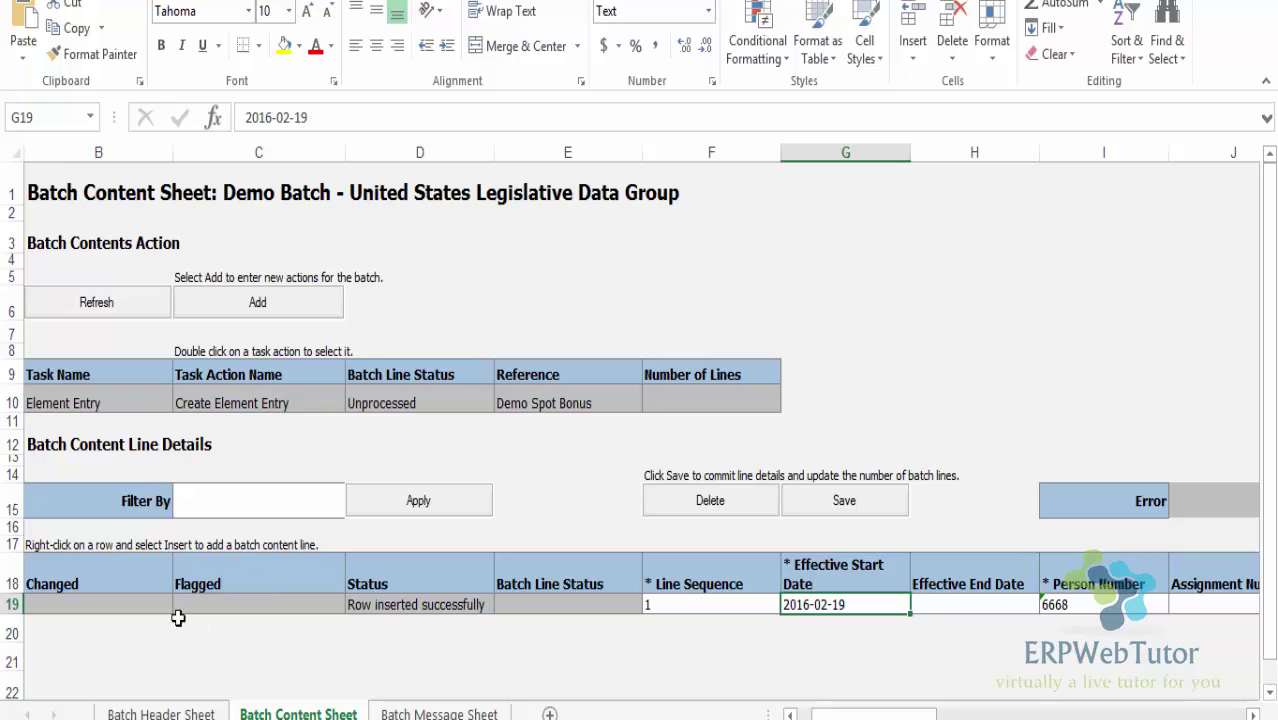
{"action": "left_click", "coordinate": [172, 712]}
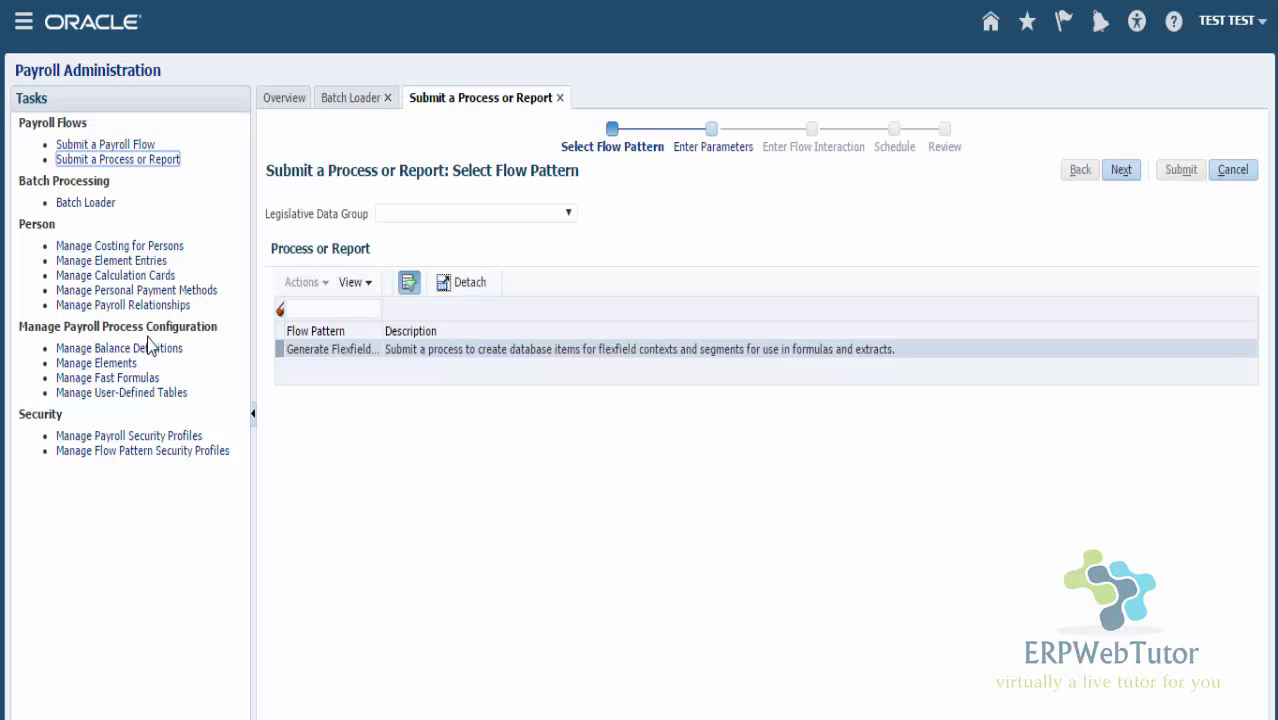
Pick the Transfer Batch flow pattern for the United States Legislative Data Group and continue
{"action": "left_click", "coordinate": [533, 214]}
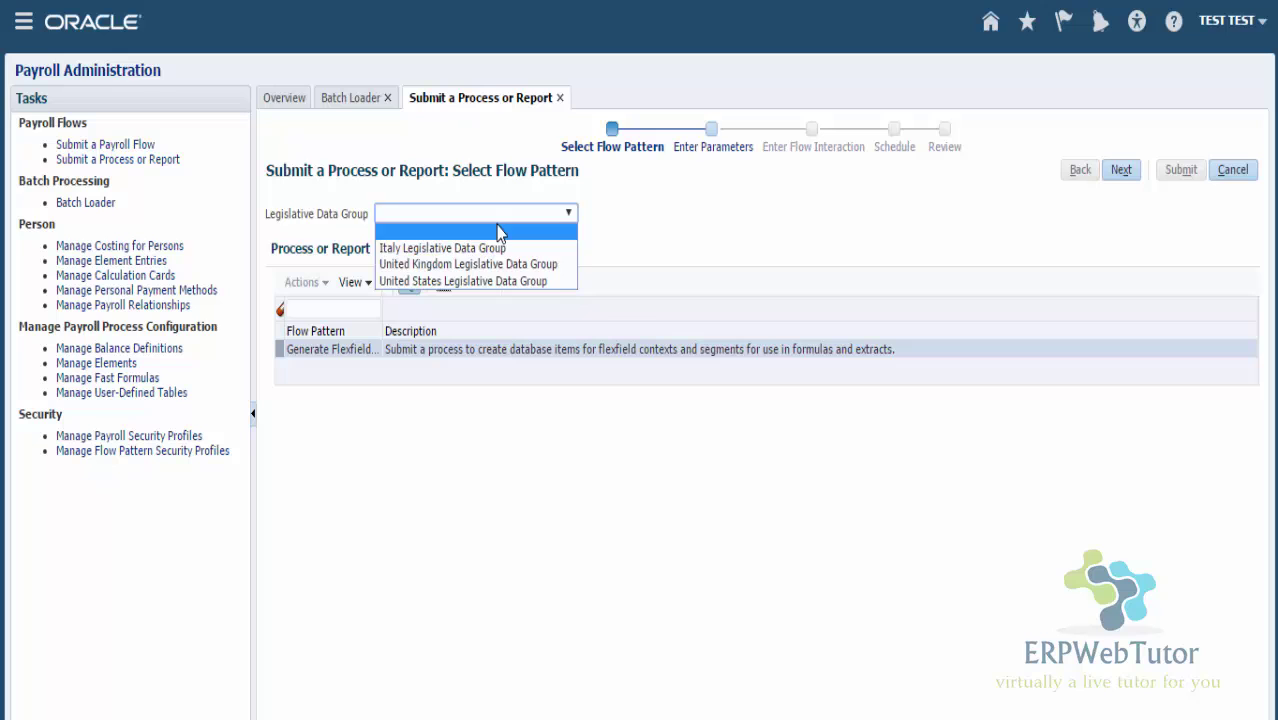
{"action": "left_click", "coordinate": [465, 283]}
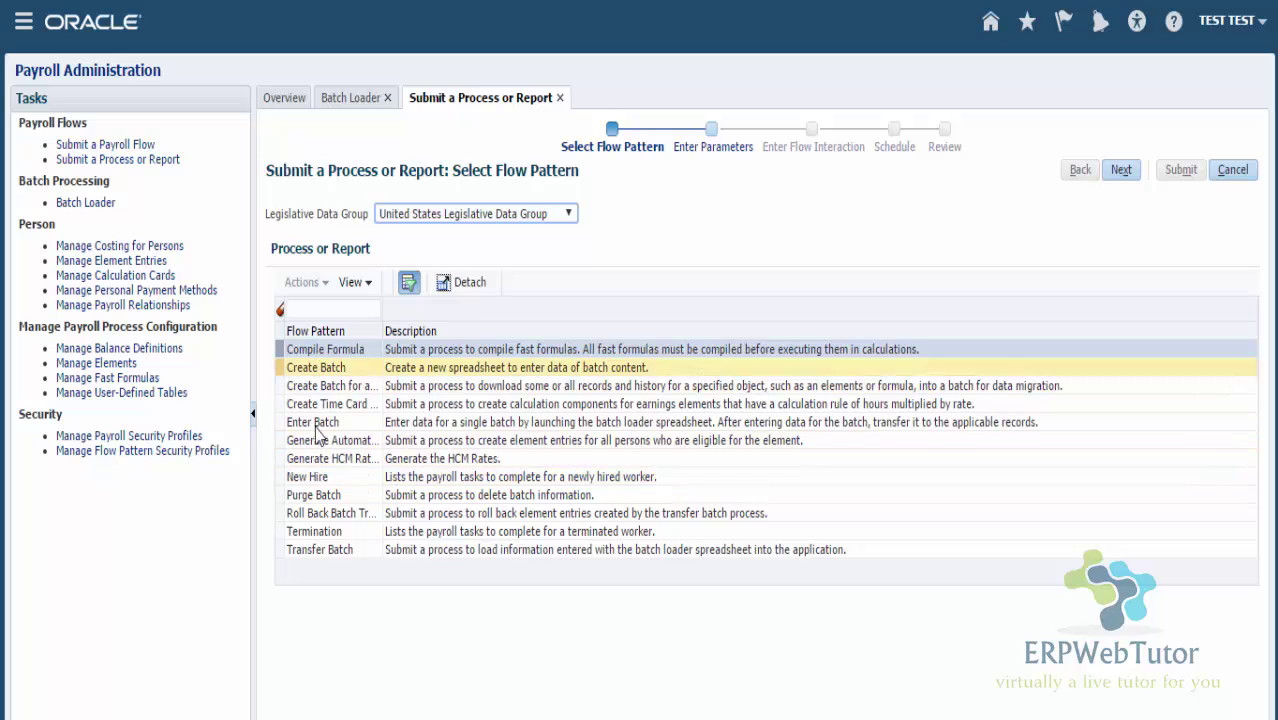
{"action": "left_click", "coordinate": [324, 554]}
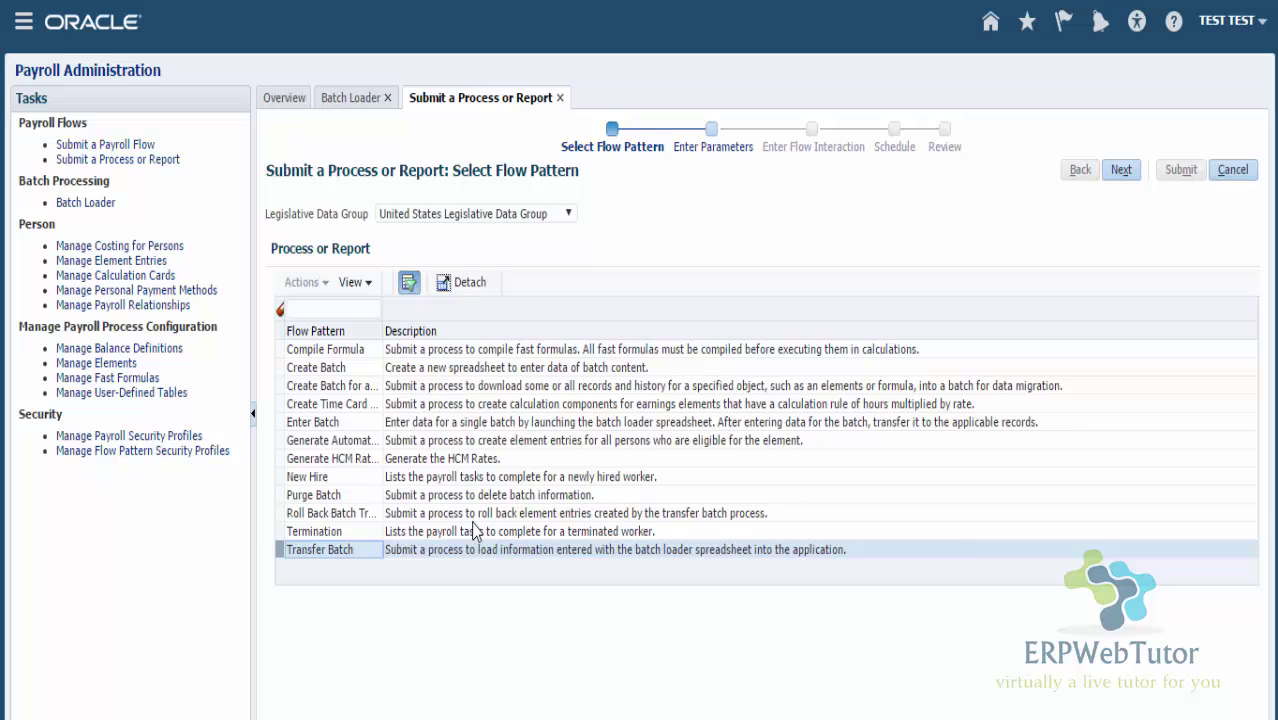
{"action": "left_click", "coordinate": [1126, 173]}
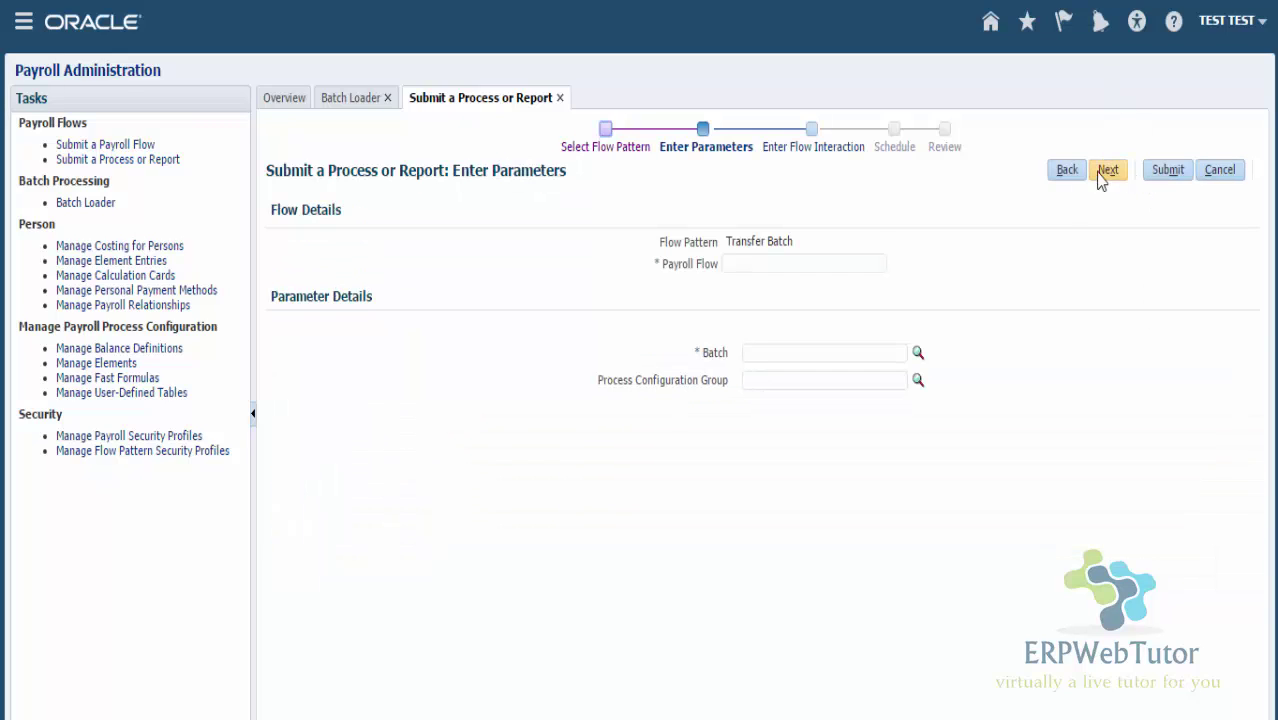
Name the payroll flow 'Demo Batch Flow' and select Demo Batch as its Batch parameter
{"action": "left_click", "coordinate": [757, 263]}
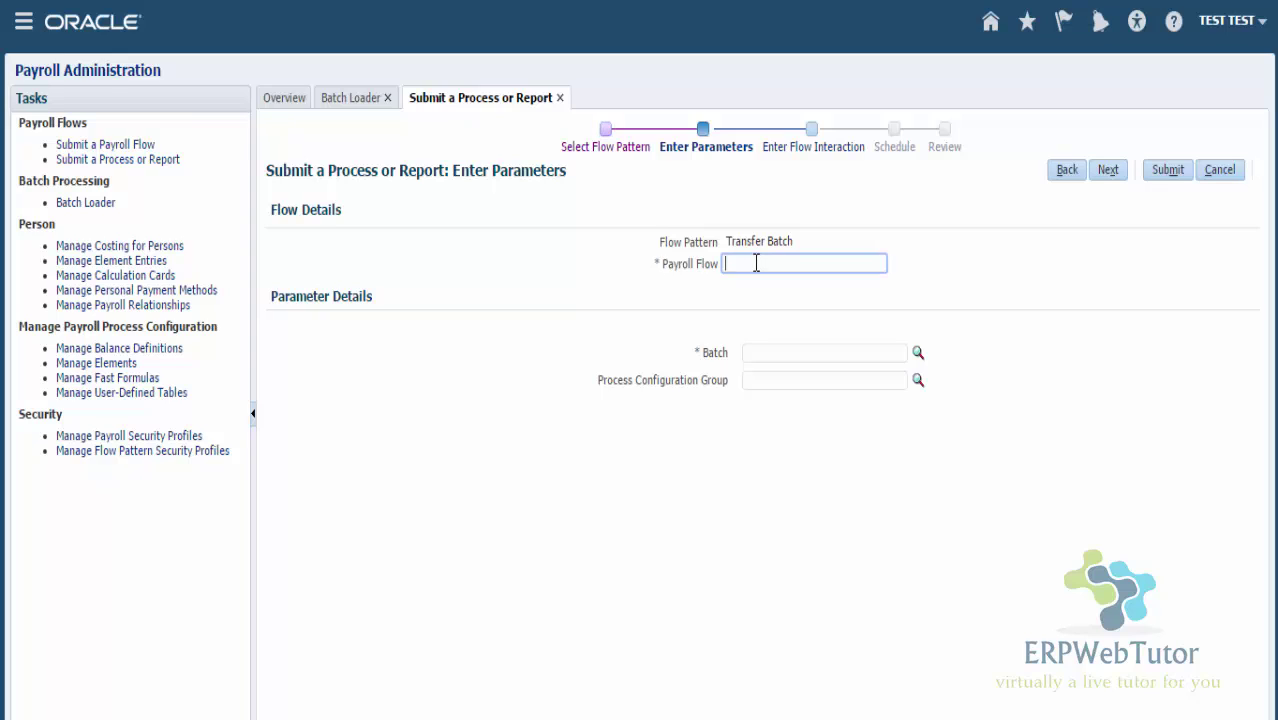
{"action": "type", "text": "Demo Batch Flow"}
{"action": "left_click", "coordinate": [762, 357]}
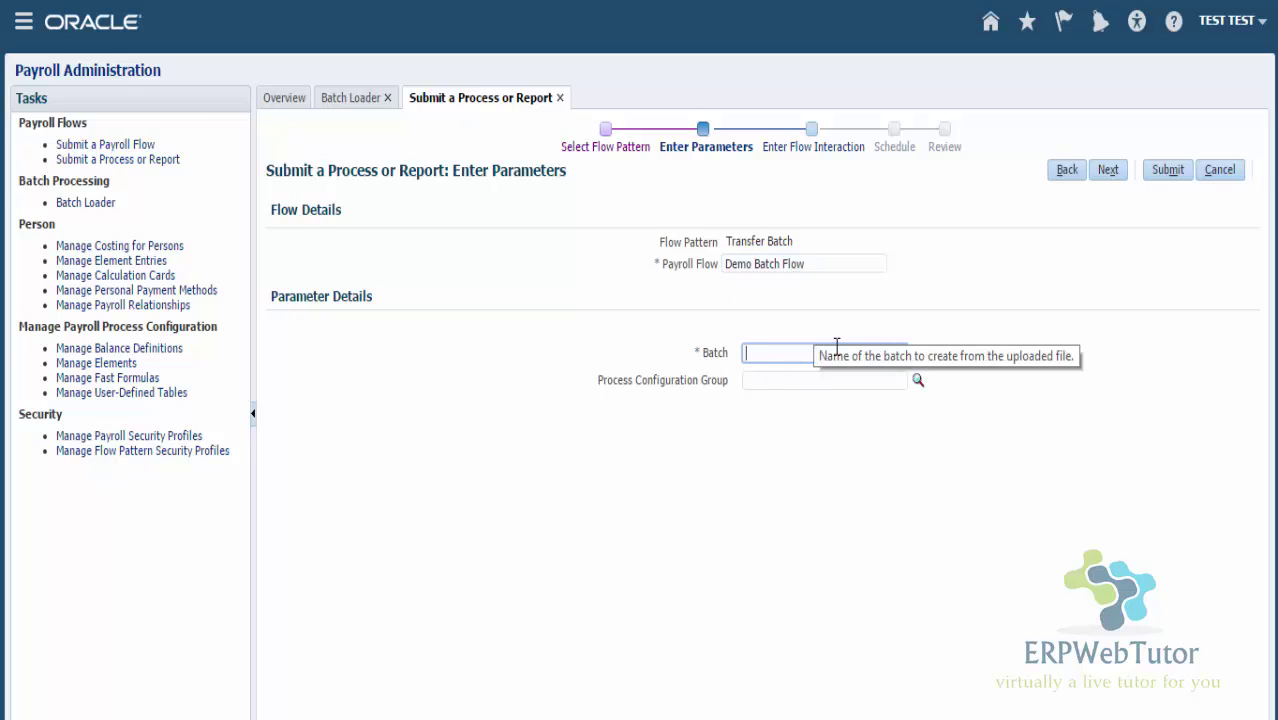
{"action": "type", "text": "De"}
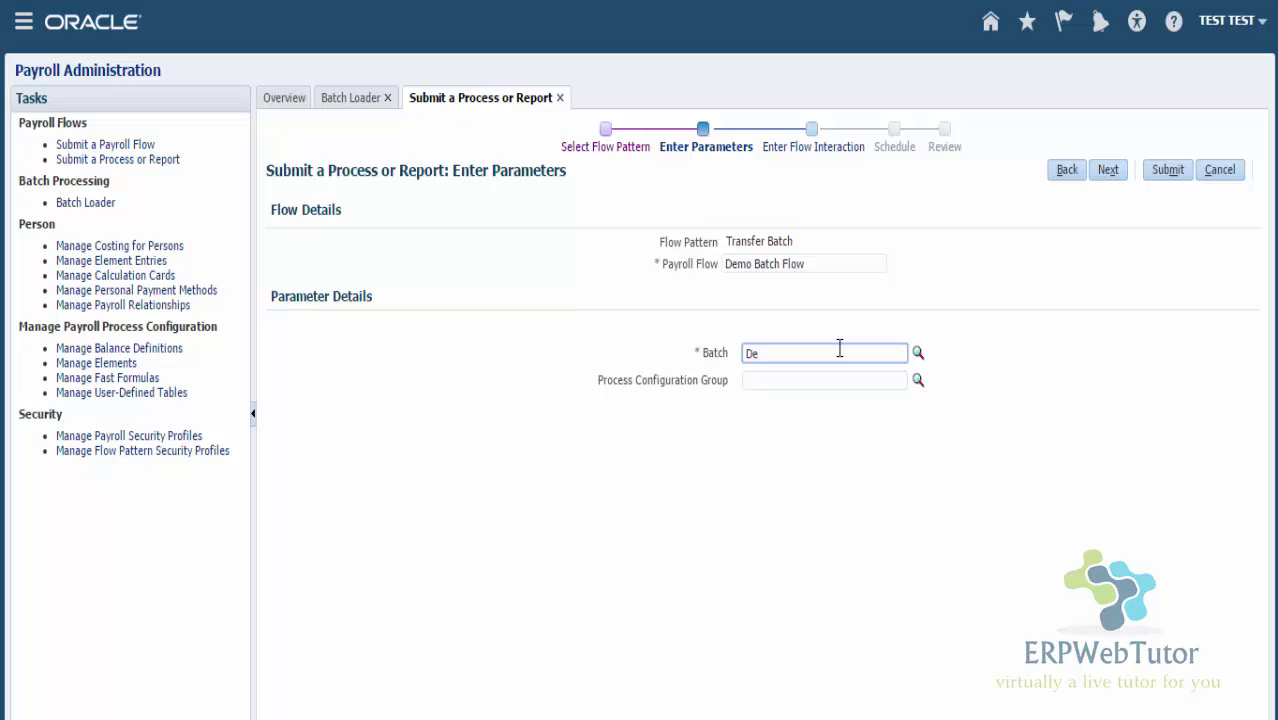
{"action": "type", "text": "mo"}
{"action": "key", "text": "Tab"}
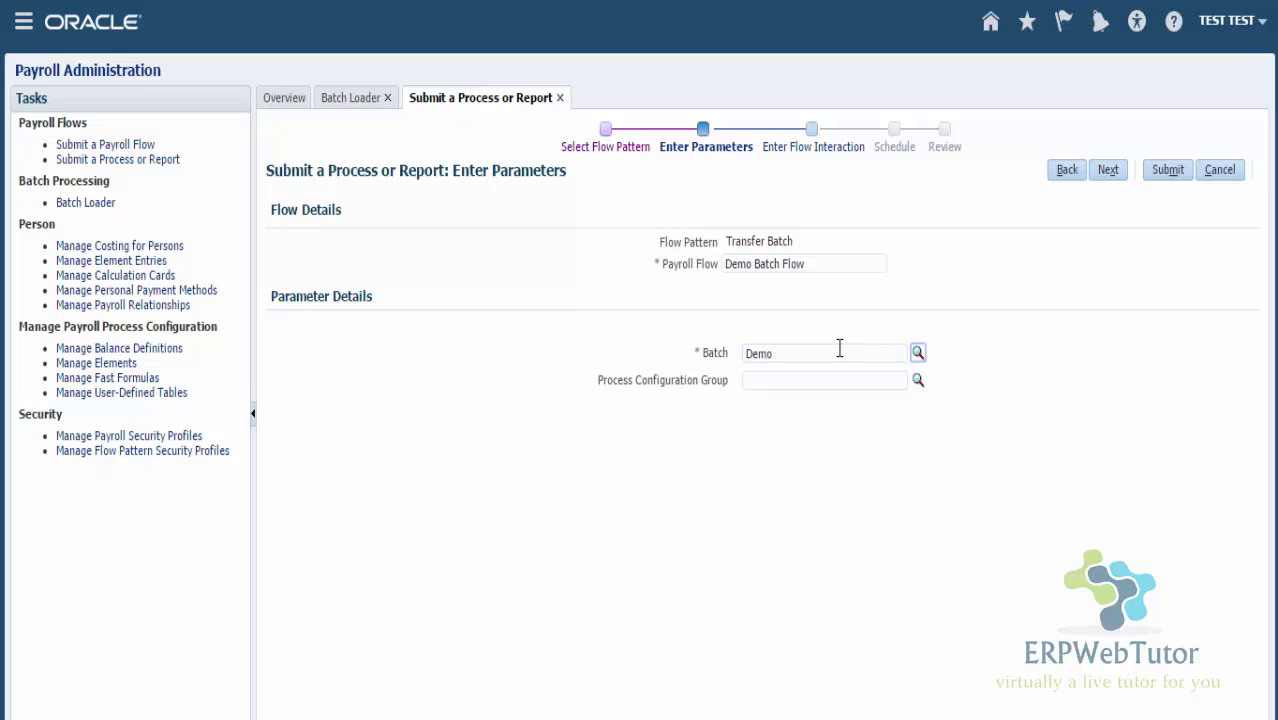
{"action": "key", "text": "Return"}
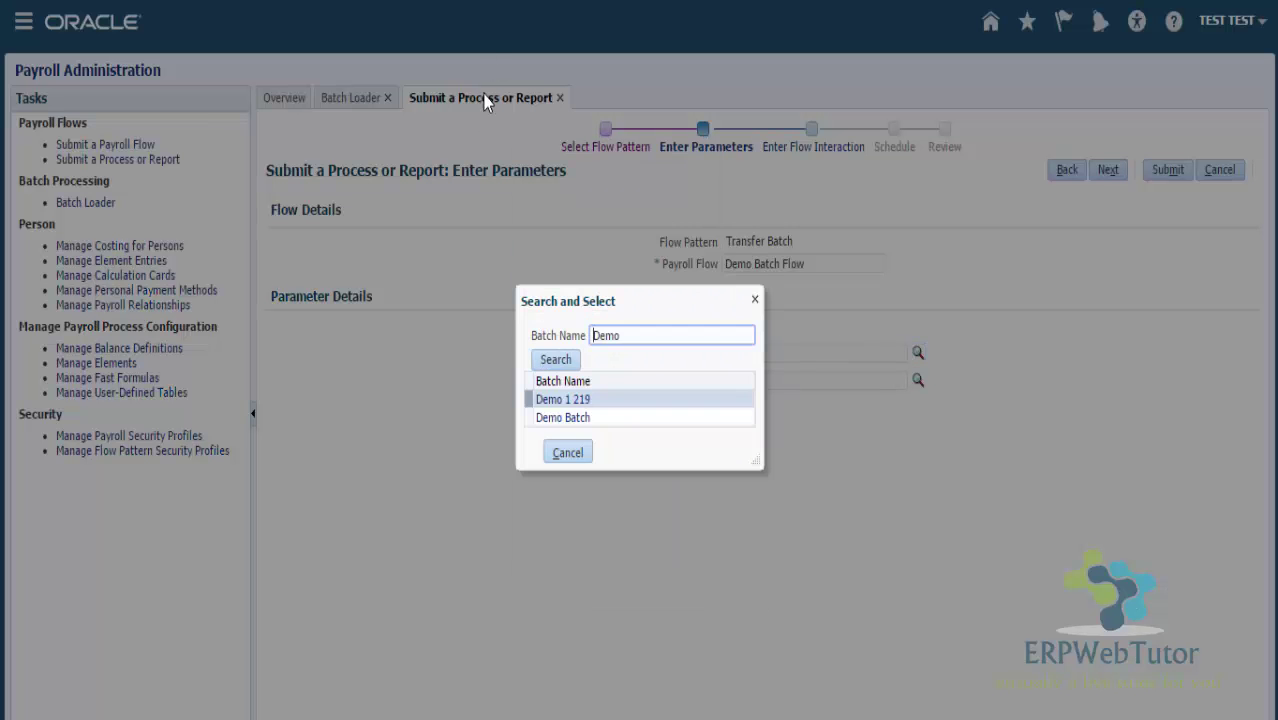
{"action": "left_click", "coordinate": [577, 419]}
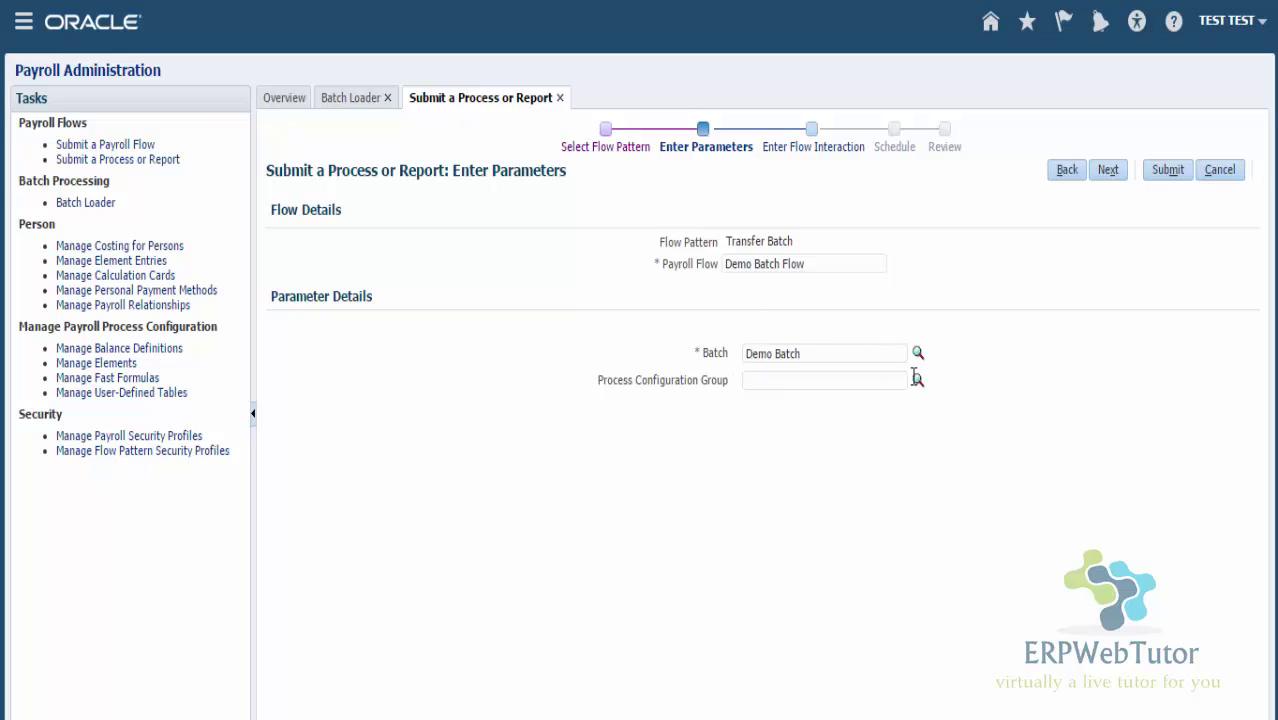
Advance through Flow Interaction and Schedule, keeping 'As soon as possible', then submit the flow
{"action": "left_click", "coordinate": [1110, 172]}
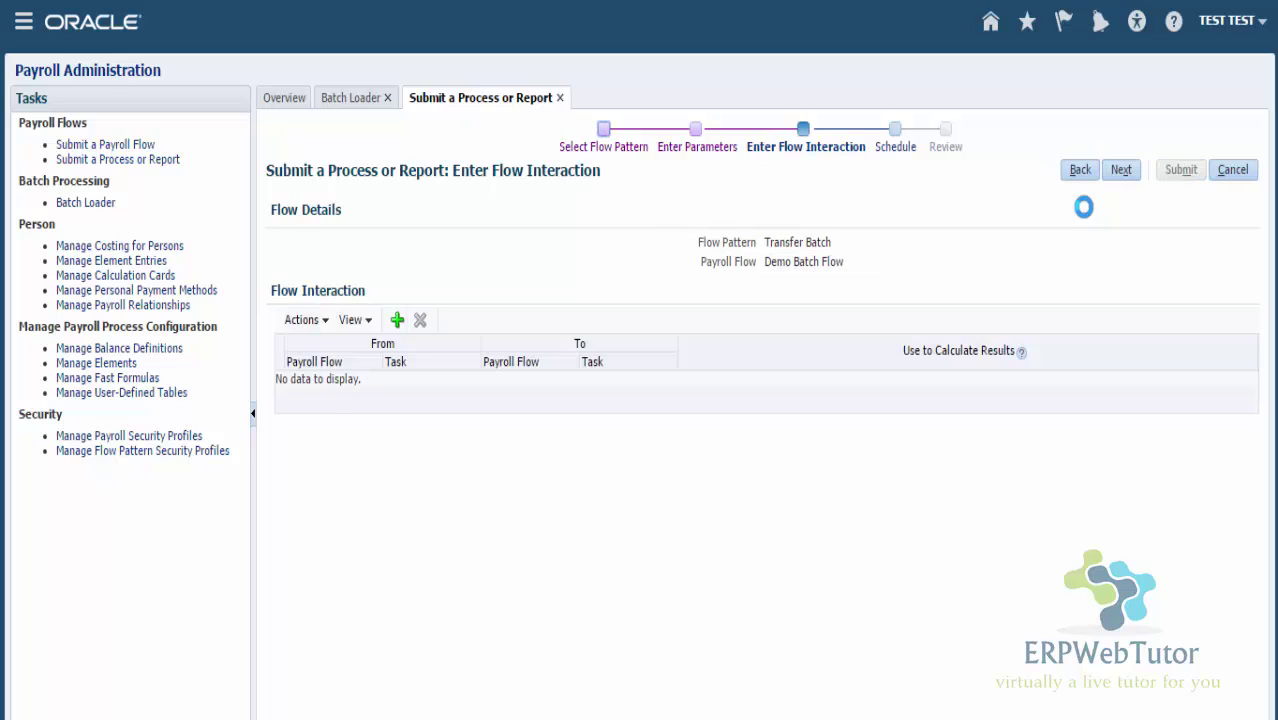
{"action": "left_click", "coordinate": [1121, 170]}
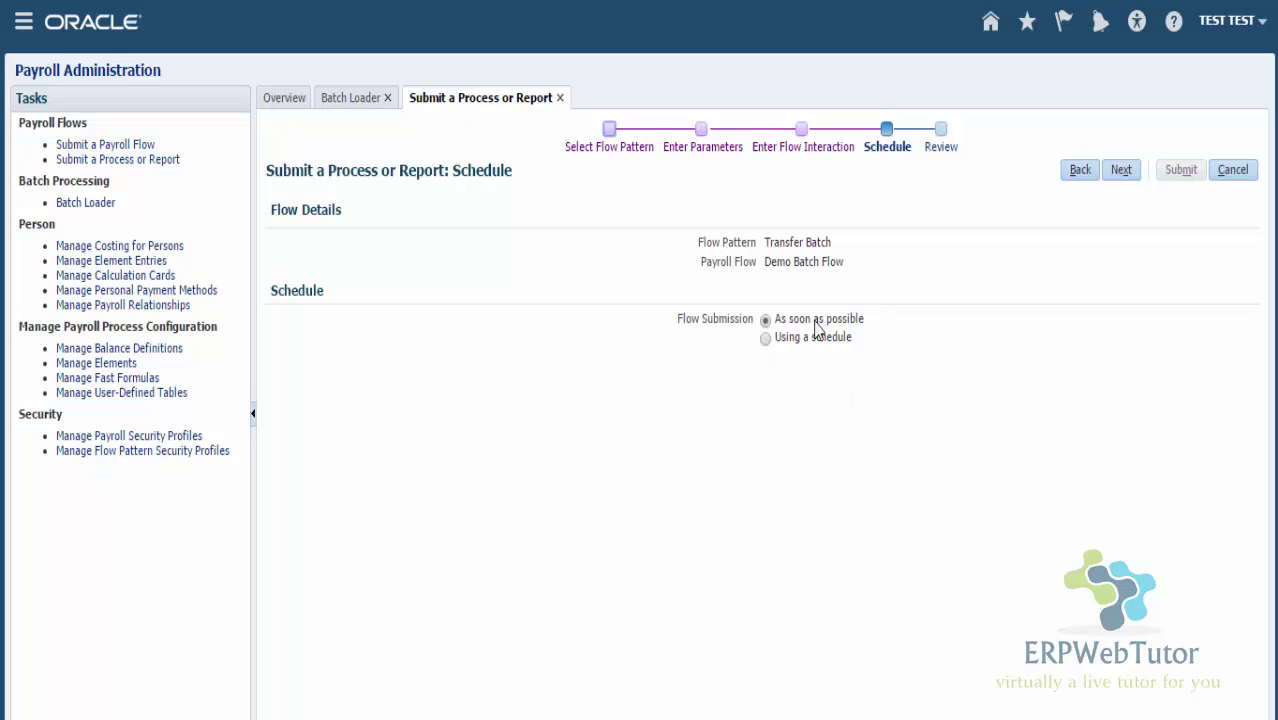
{"action": "left_click", "coordinate": [1121, 170]}
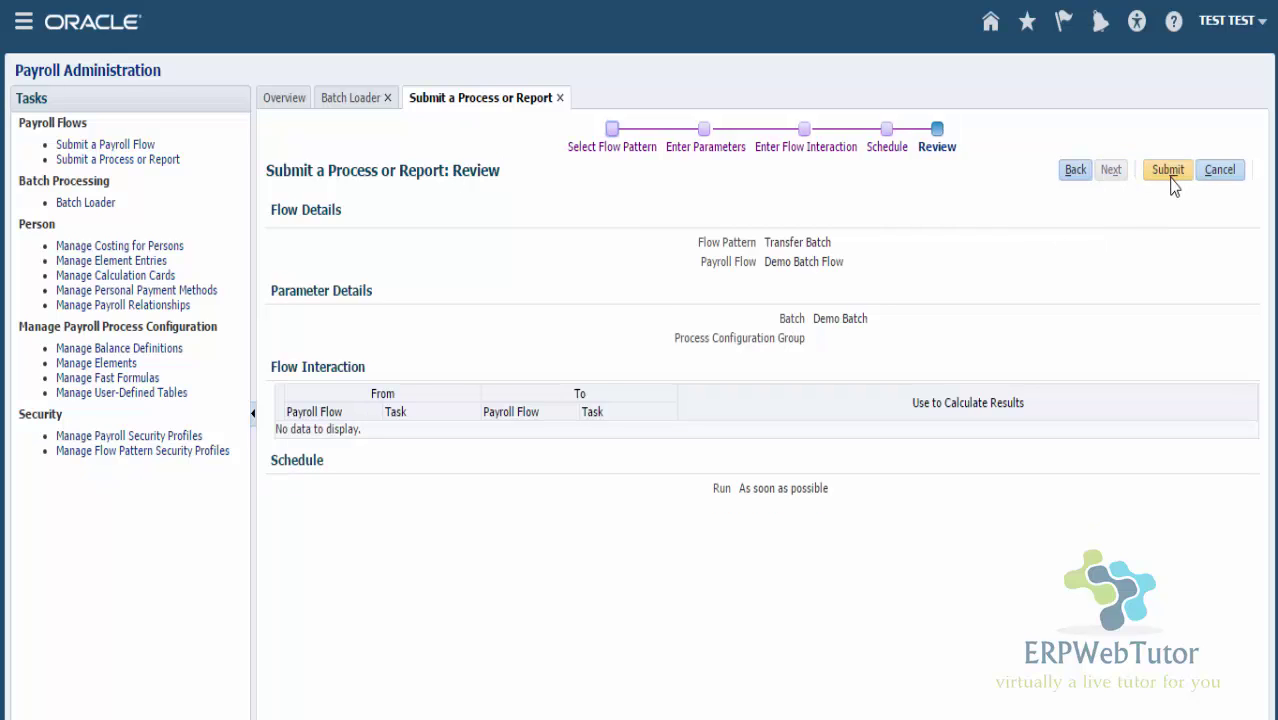
{"action": "left_click", "coordinate": [1172, 180]}
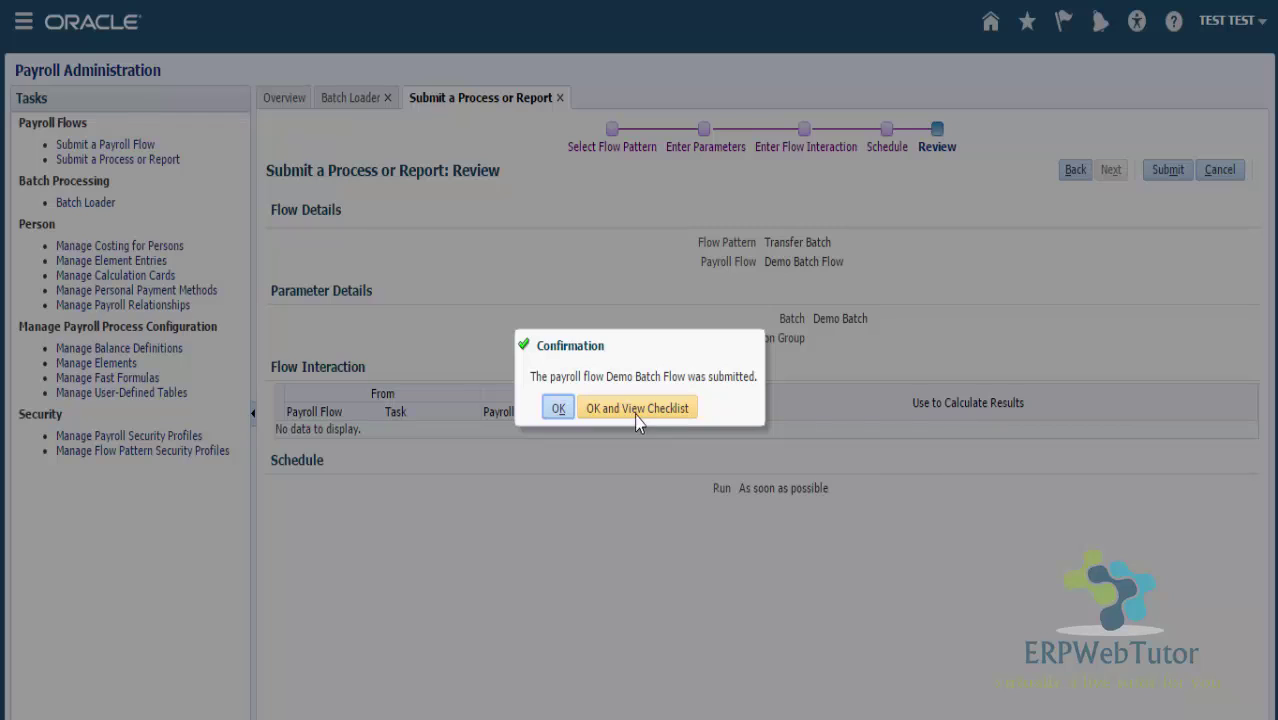
Open the Demo Batch Flow checklist and refresh until Batch Upload and Transfer Batch reach 100%
{"action": "left_click", "coordinate": [649, 410]}
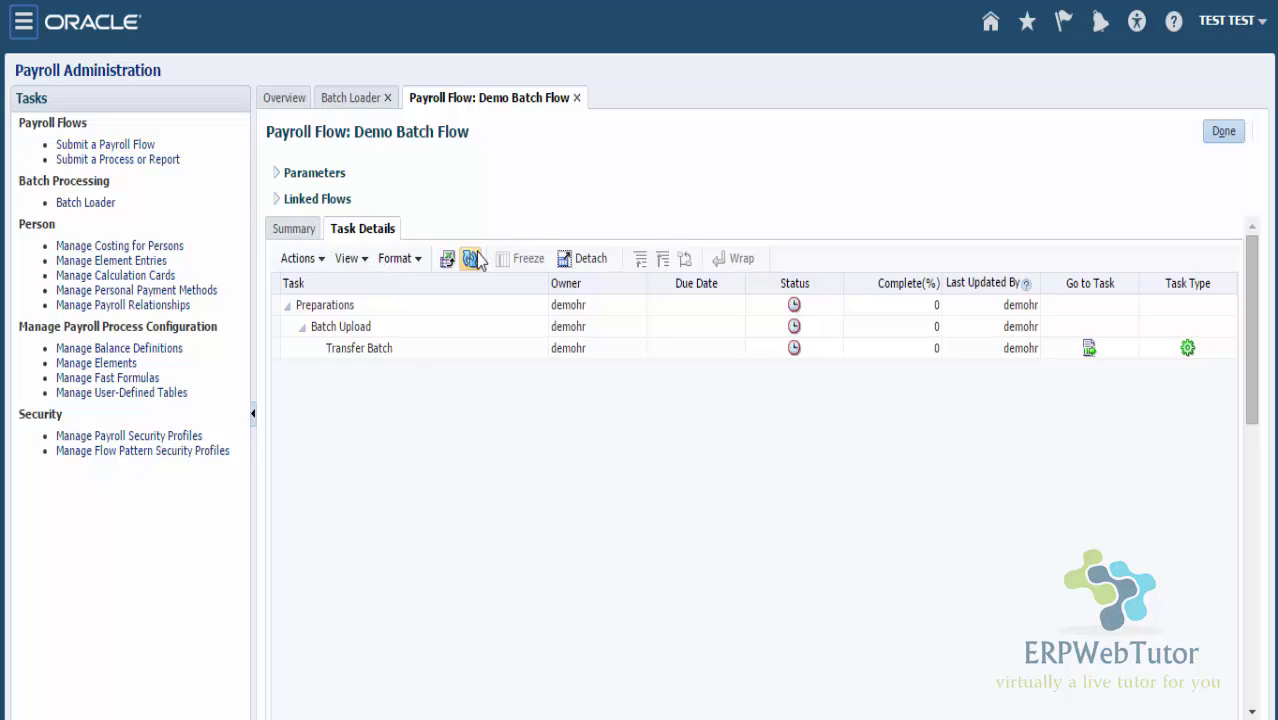
{"action": "left_click", "coordinate": [470, 258]}
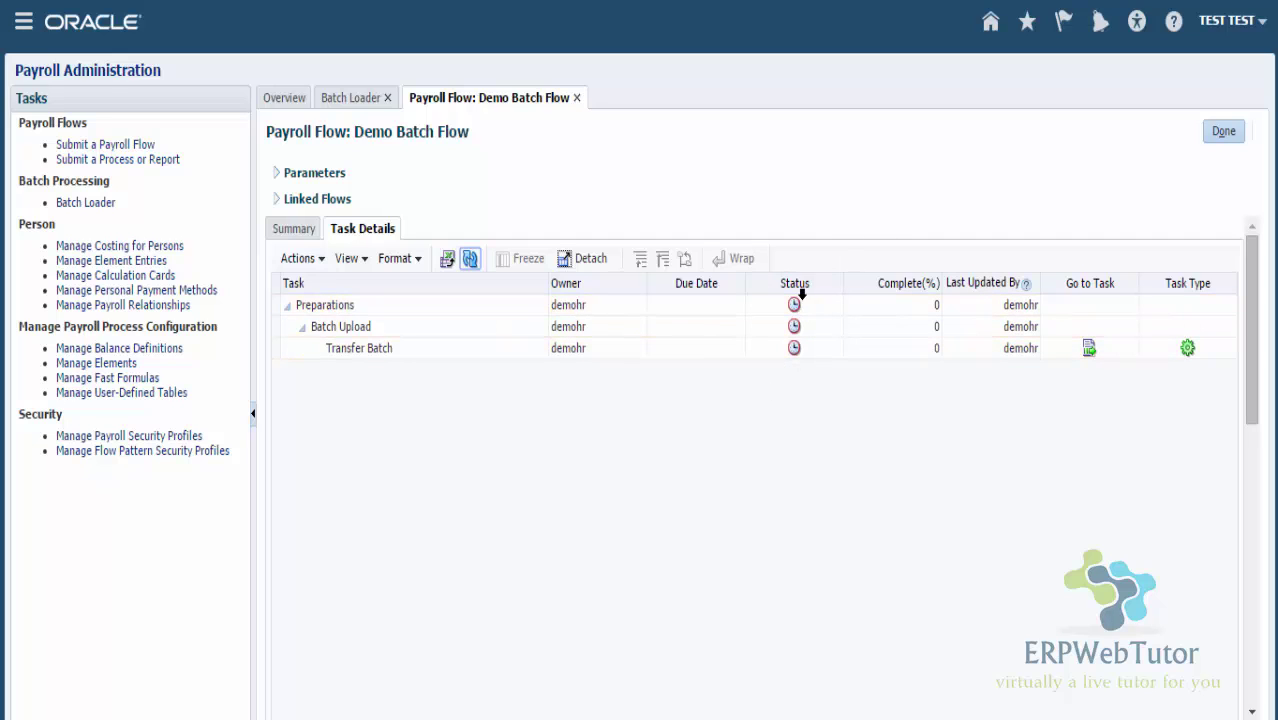
{"action": "left_click", "coordinate": [469, 259]}
{"action": "left_click", "coordinate": [469, 259]}
{"action": "key", "text": "XF86AudioRaiseVolume"}
{"action": "left_click", "coordinate": [470, 258]}
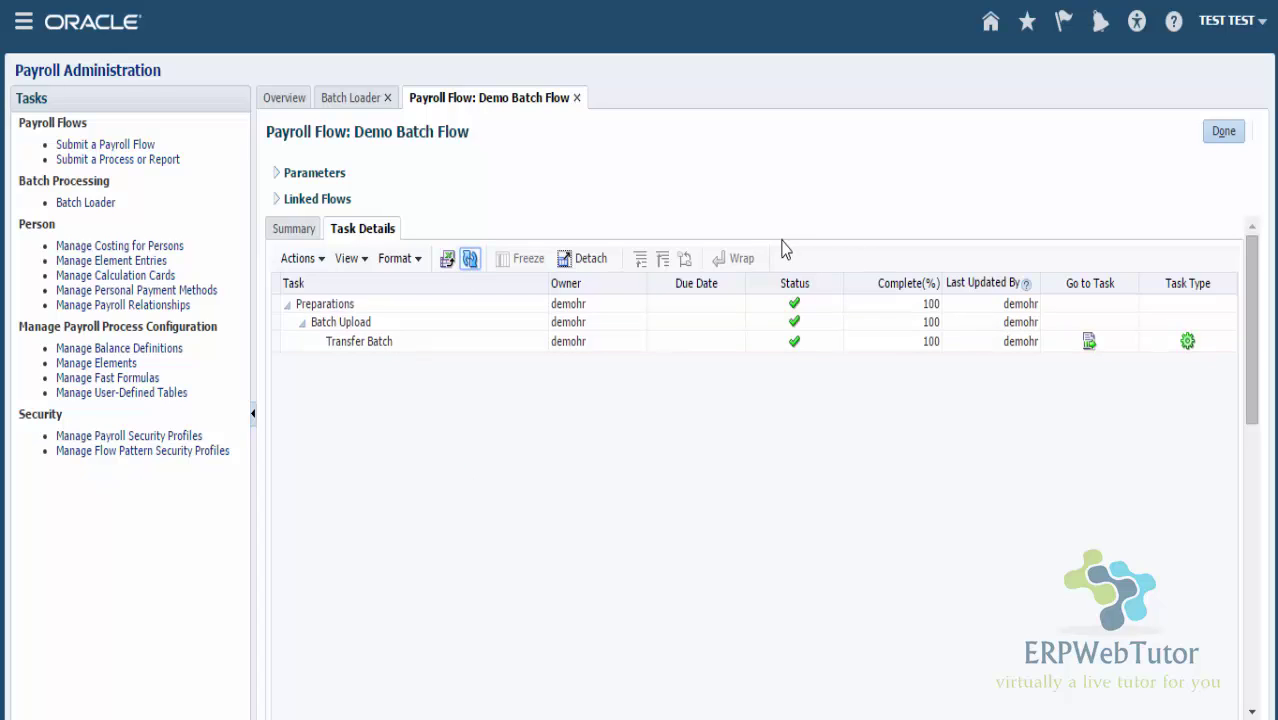
{"action": "left_click", "coordinate": [876, 323]}
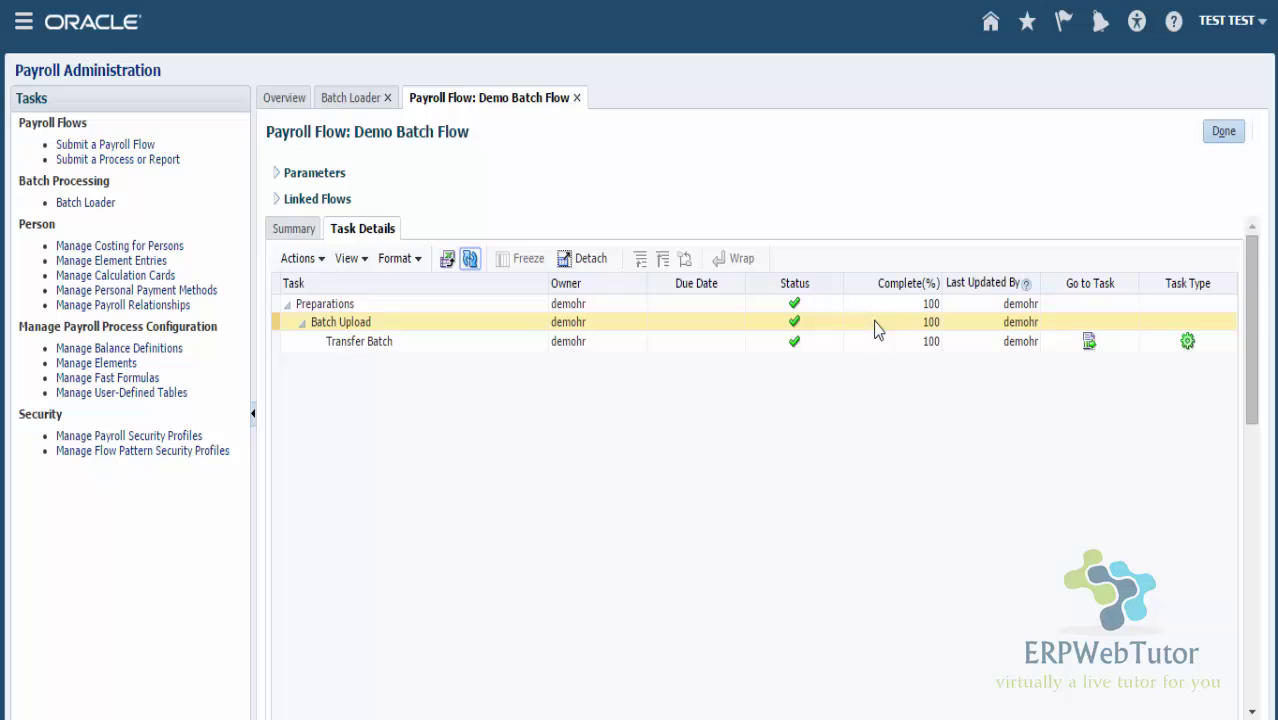
{"action": "left_click", "coordinate": [318, 342]}
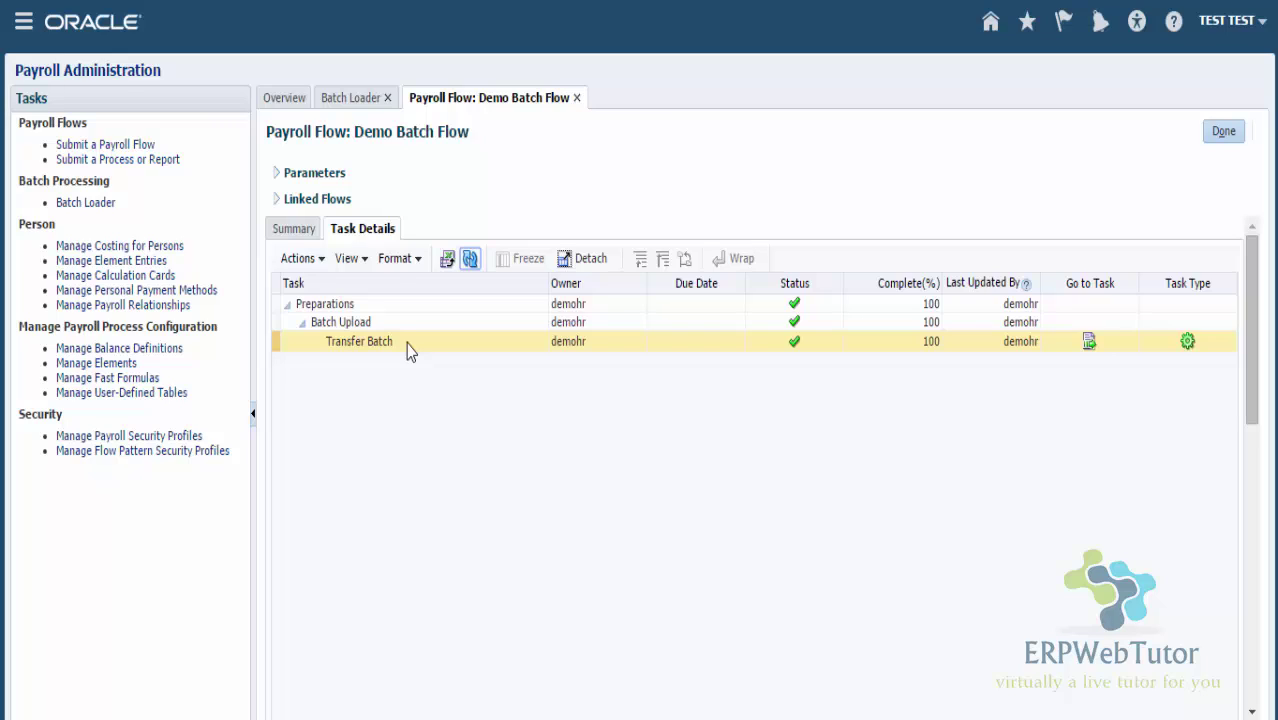
Search Person Management by the employee's person number and open the found employee's record
{"action": "left_click", "coordinate": [22, 24]}
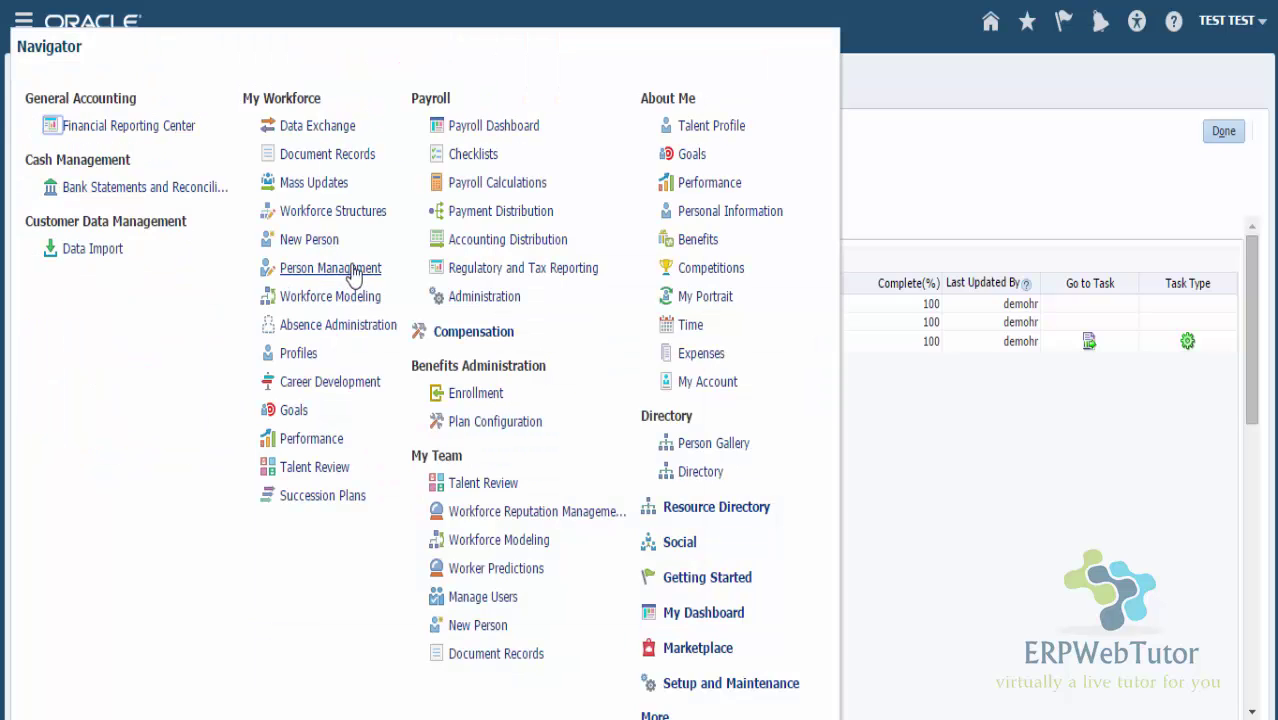
{"action": "left_click", "coordinate": [350, 268]}
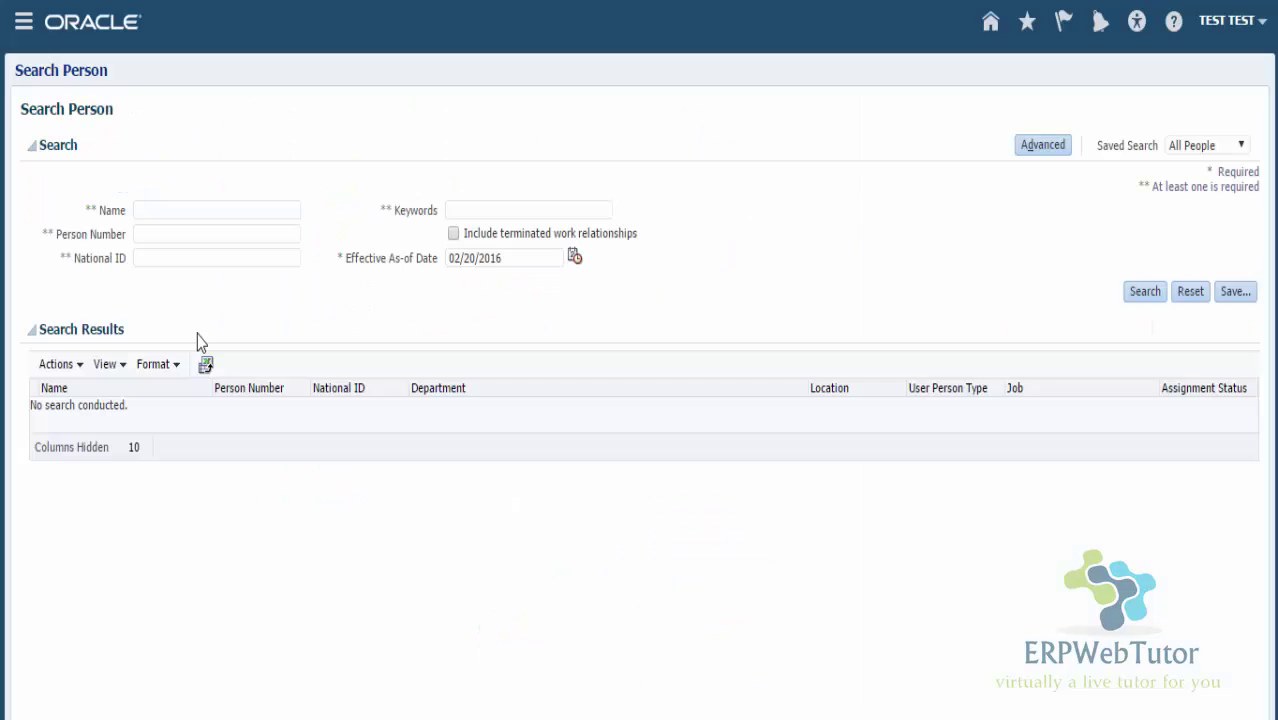
{"action": "left_click", "coordinate": [206, 226]}
{"action": "type", "text": "6"}
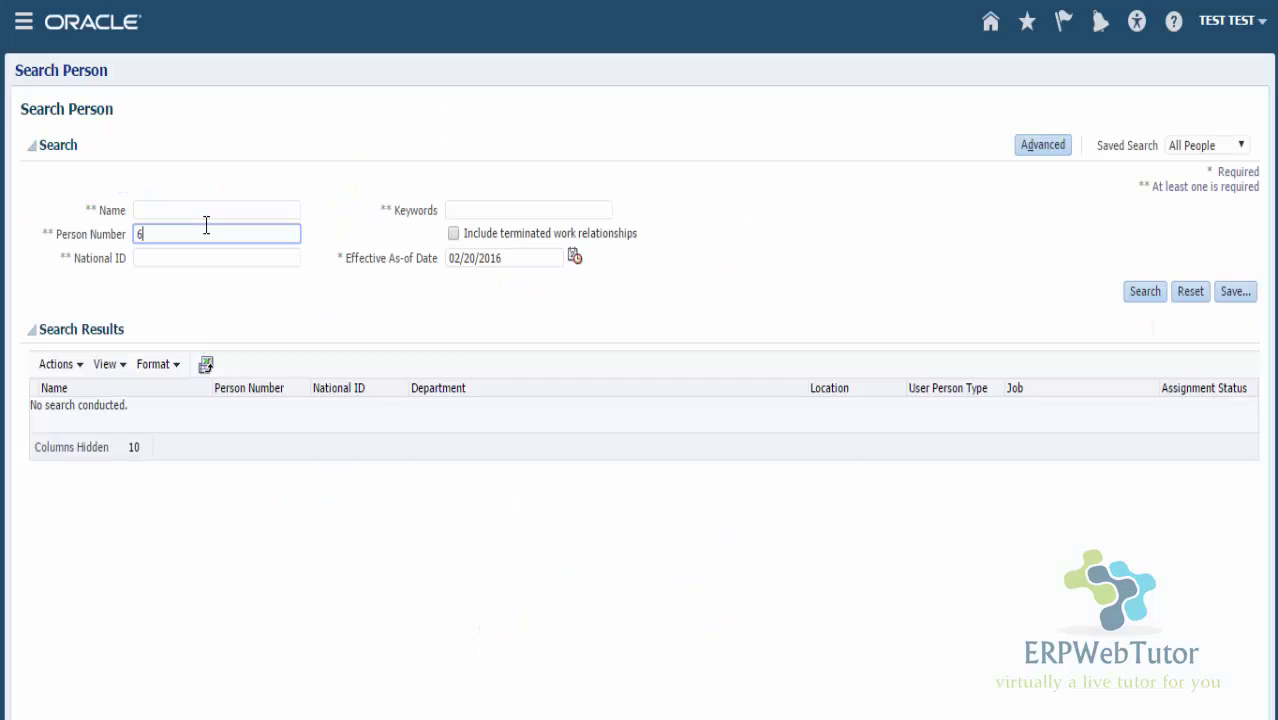
{"action": "type", "text": "668"}
{"action": "left_click", "coordinate": [1145, 291]}
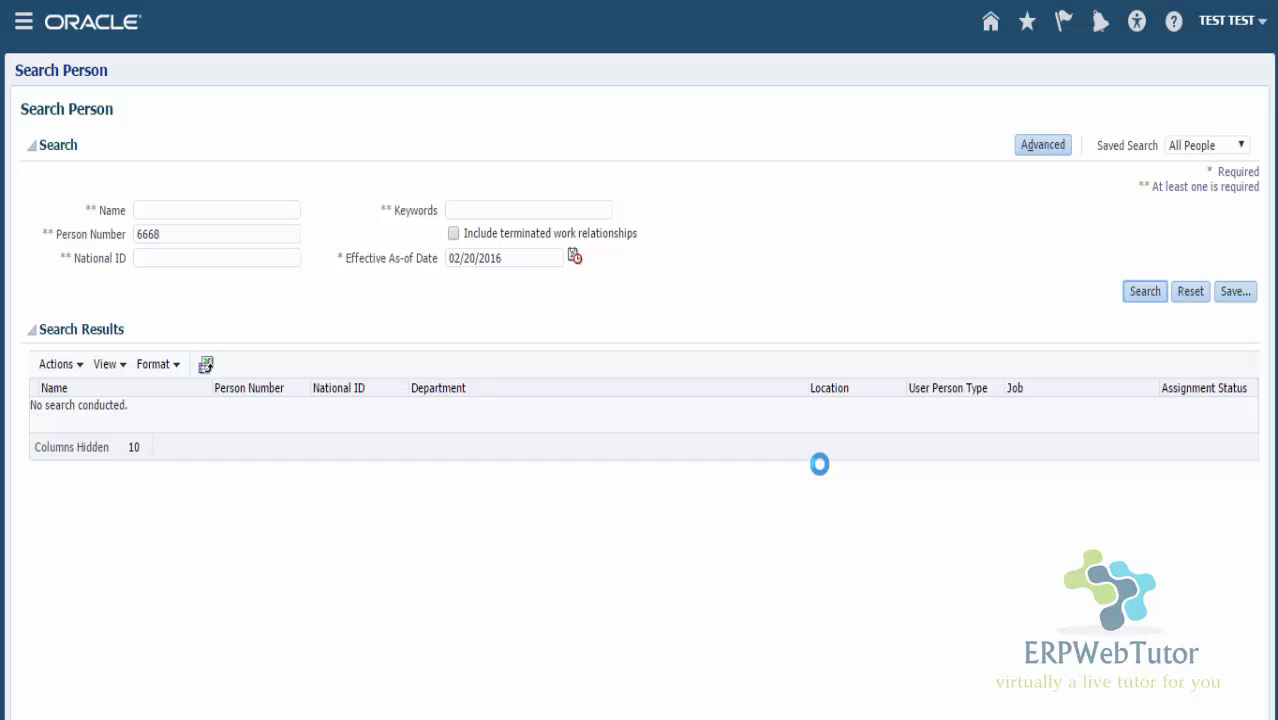
{"action": "left_click", "coordinate": [75, 408]}
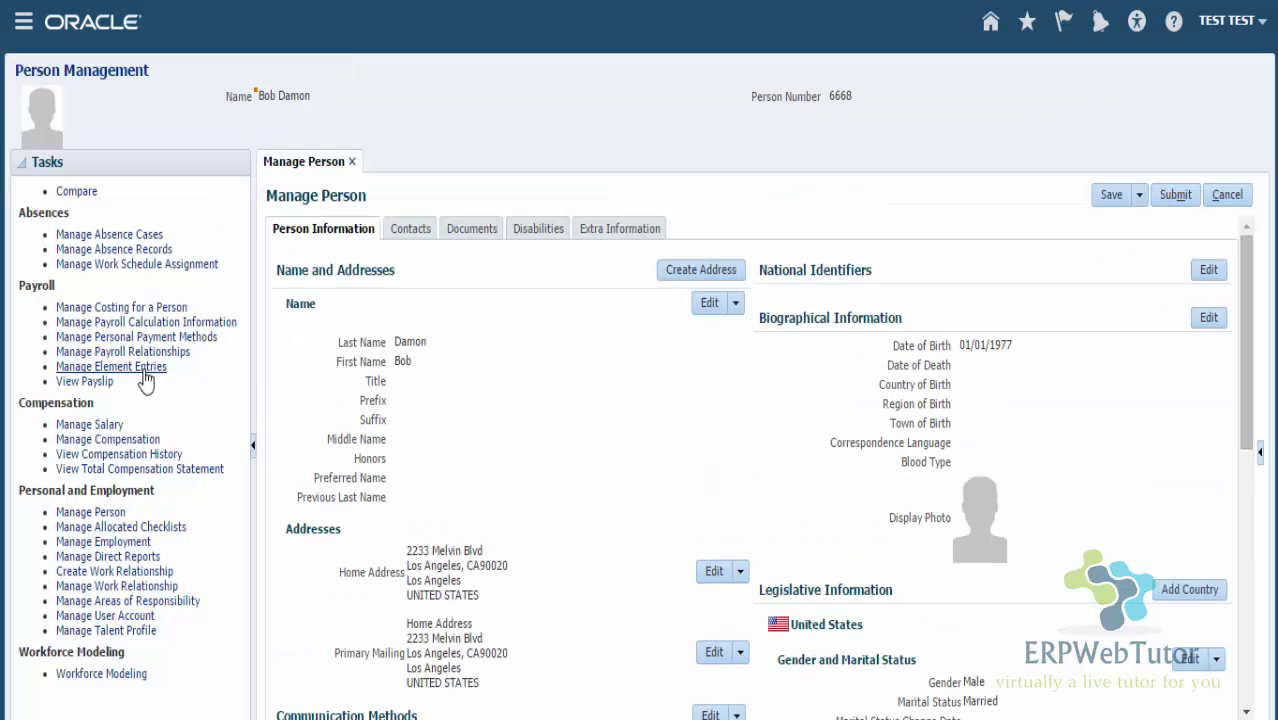
Open Manage Element Entries to see the Demo Spot Bonus of 500.00 effective 02/19/2016
{"action": "left_click", "coordinate": [144, 369]}
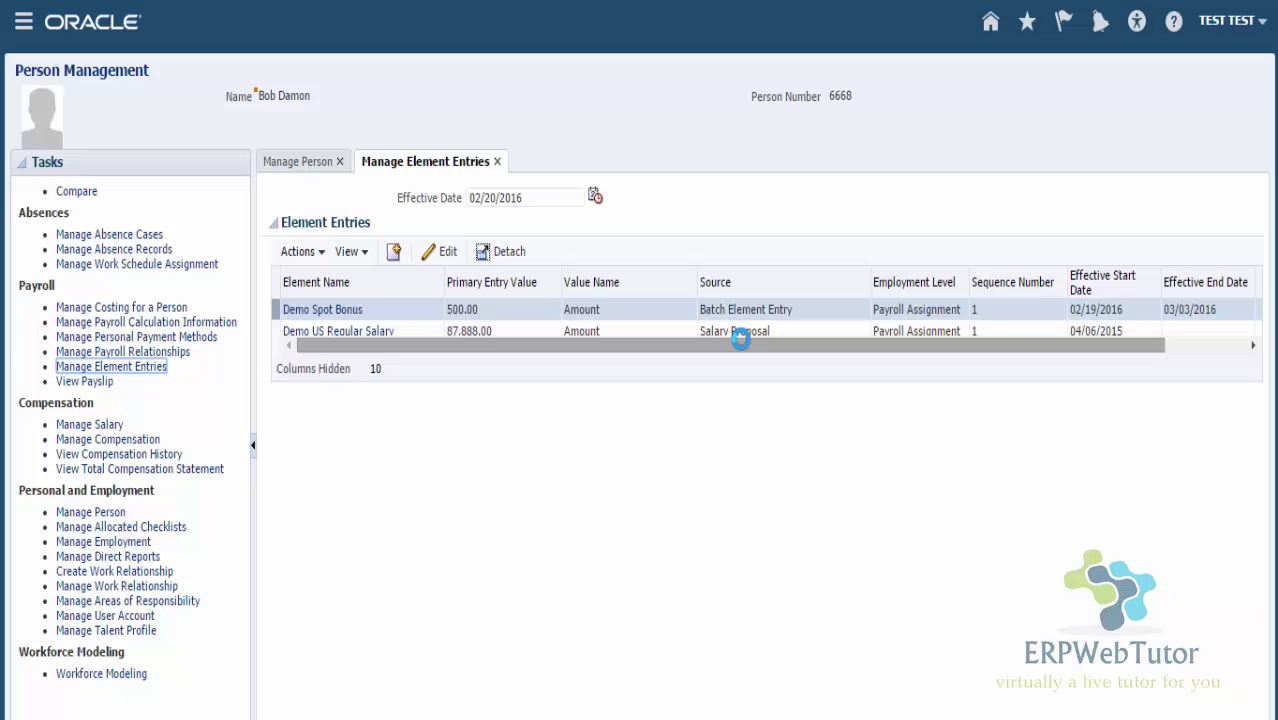